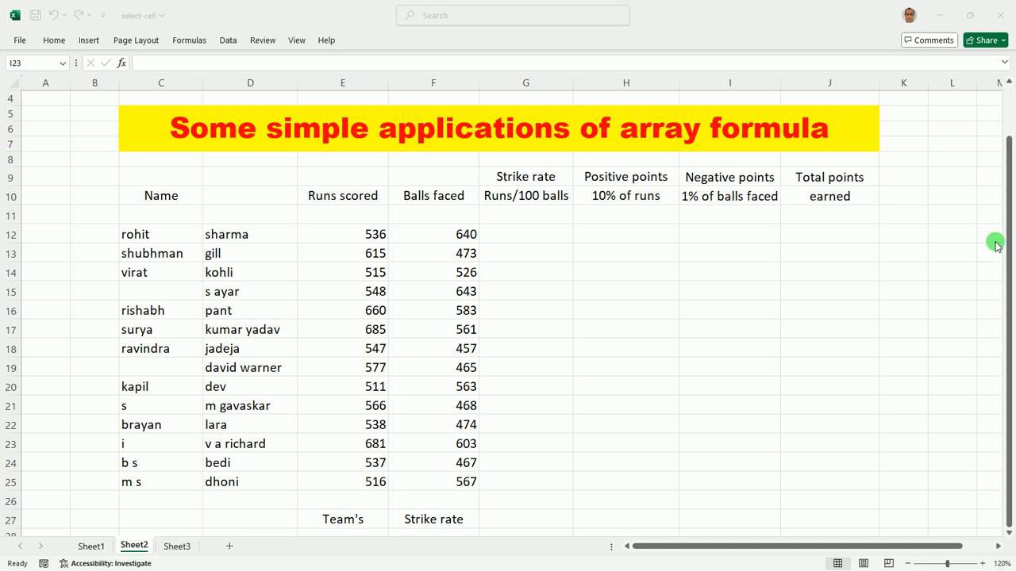
Step: Enter =PROPER(C10:C25)&" "&PROPER(D10:D25) in K10 to combine the first and last names in proper case
click(914, 202)
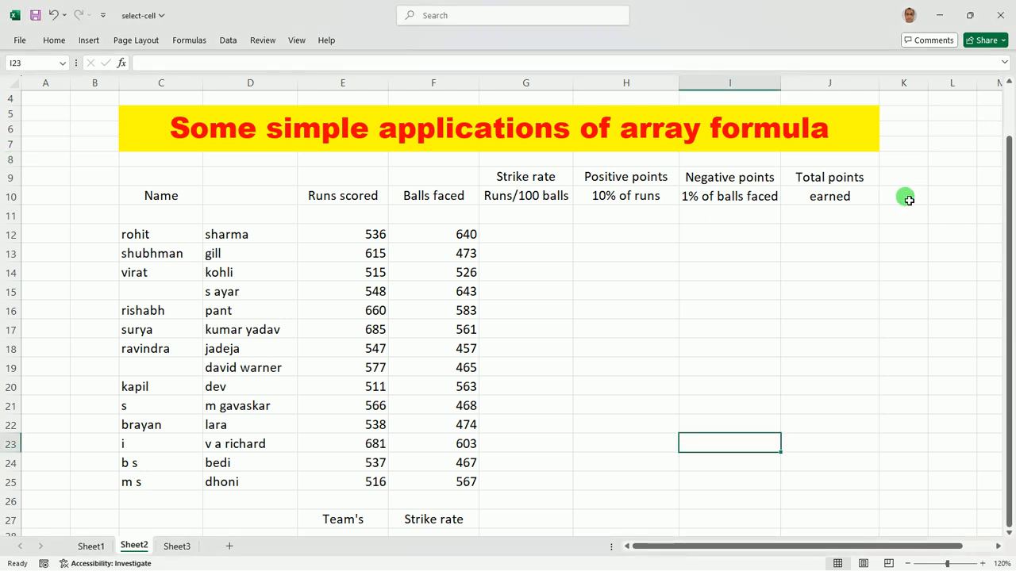
click(917, 204)
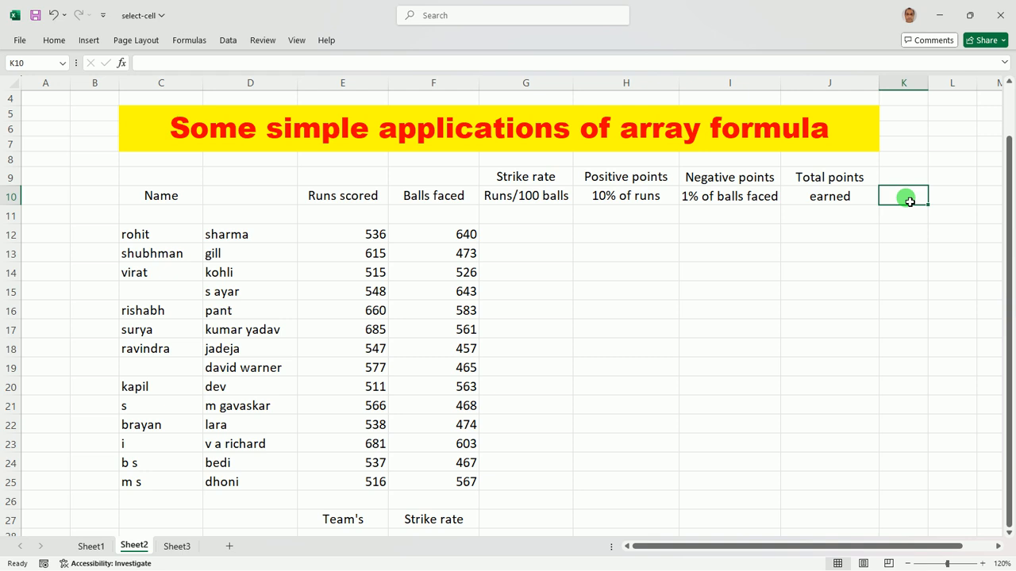
text(=)
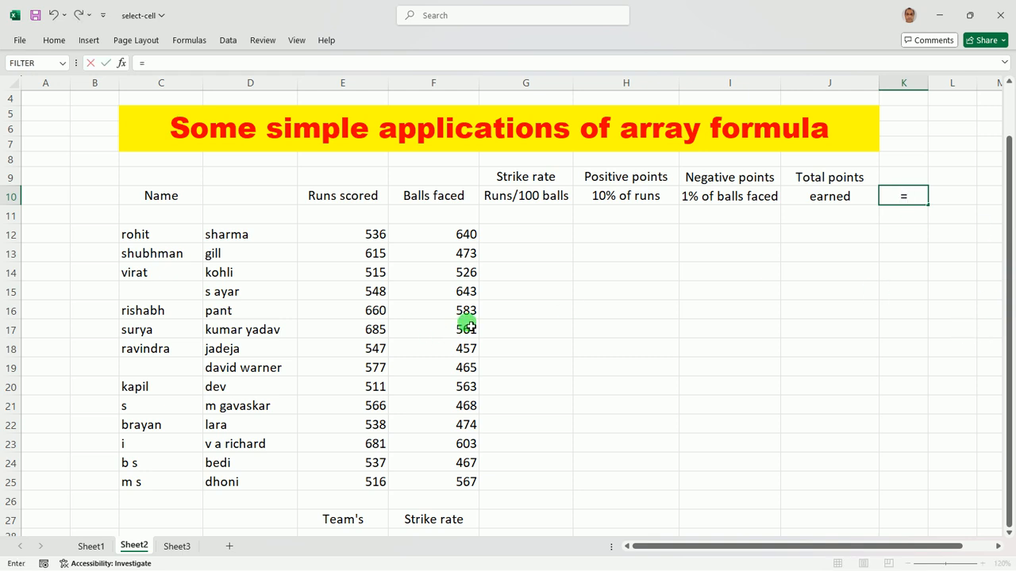
text(prop)
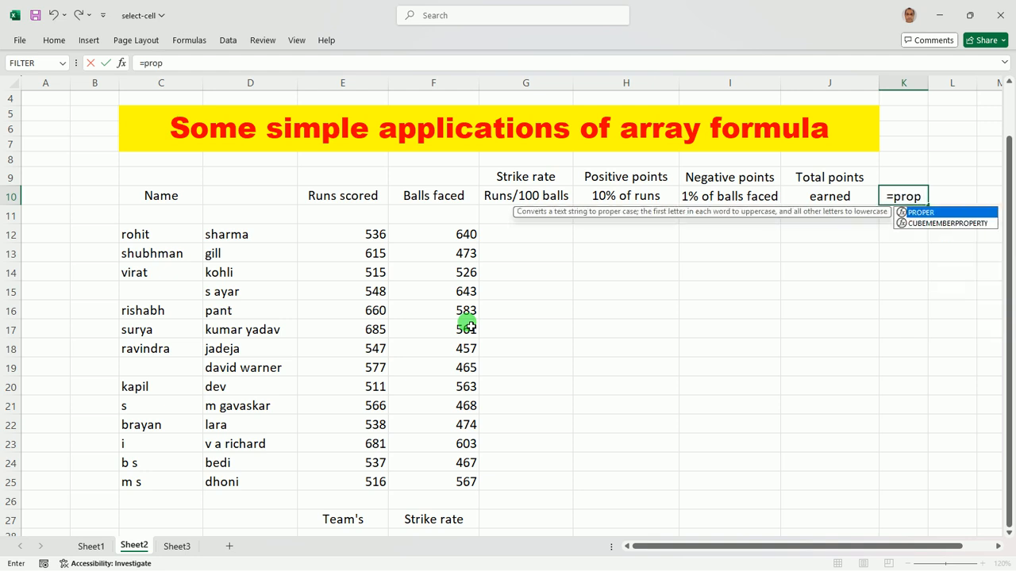
key(Tab)
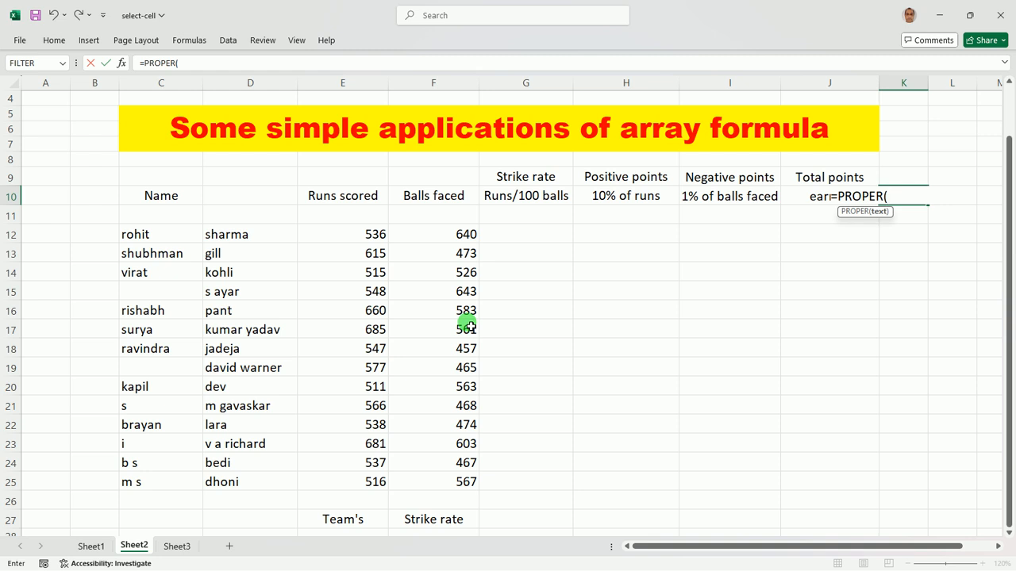
drag(181, 196, 150, 481)
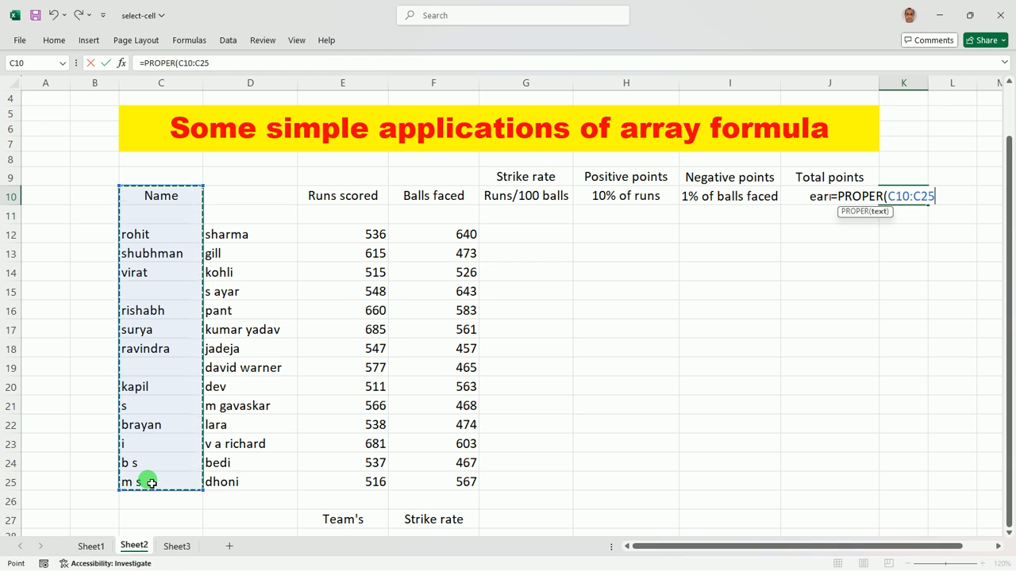
text()&" "&)
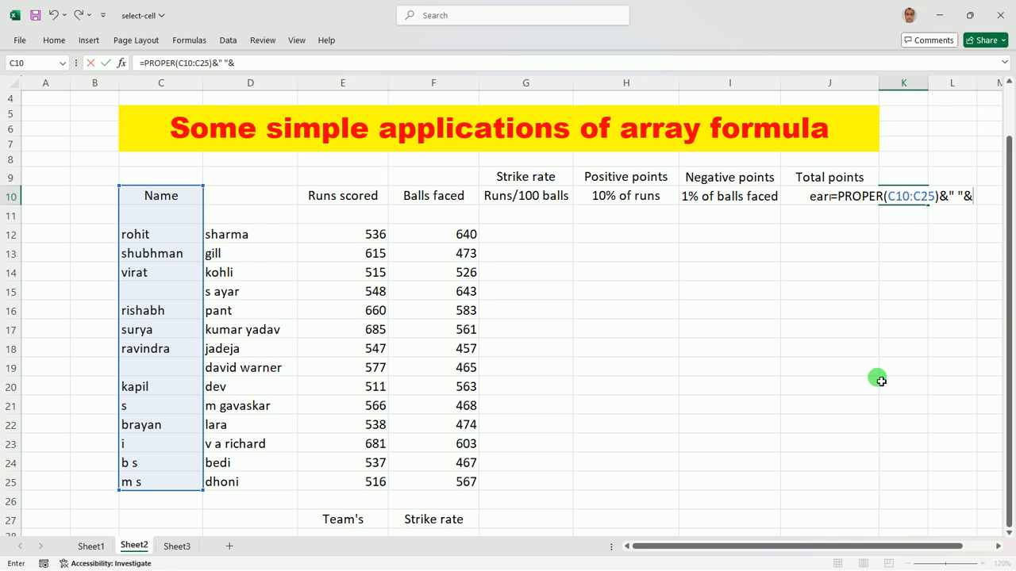
text(prop)
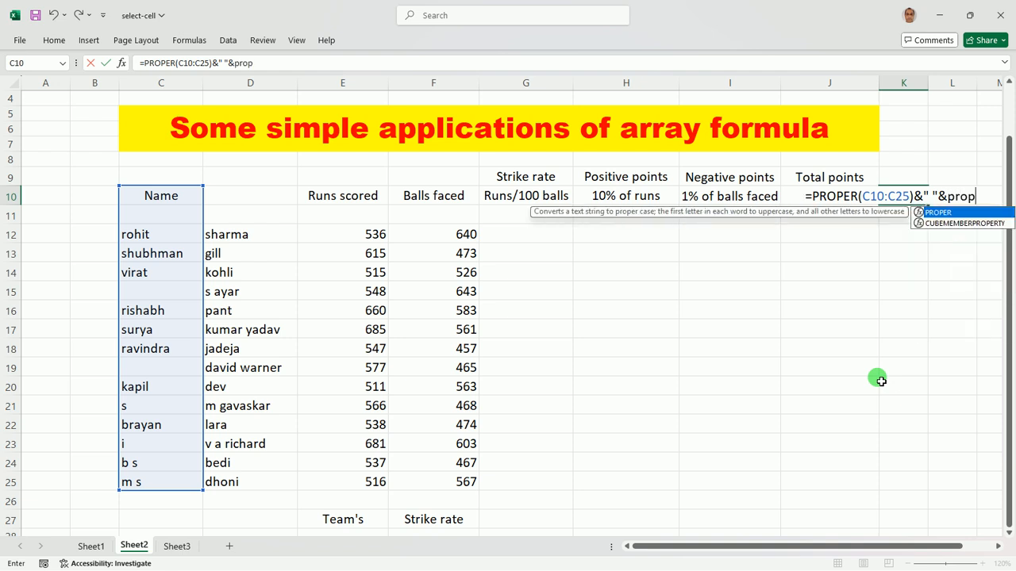
key(Tab)
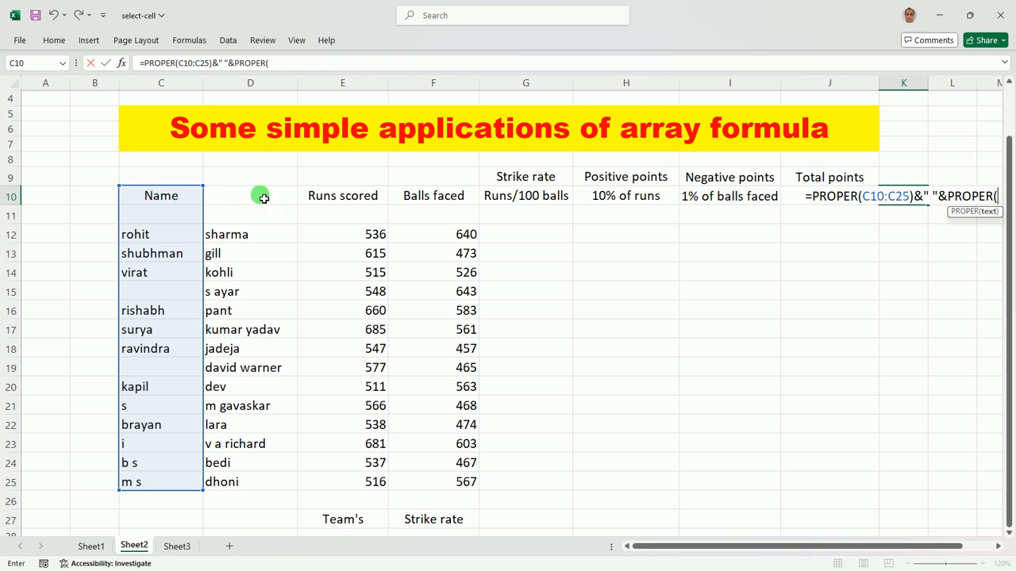
drag(263, 197, 244, 482)
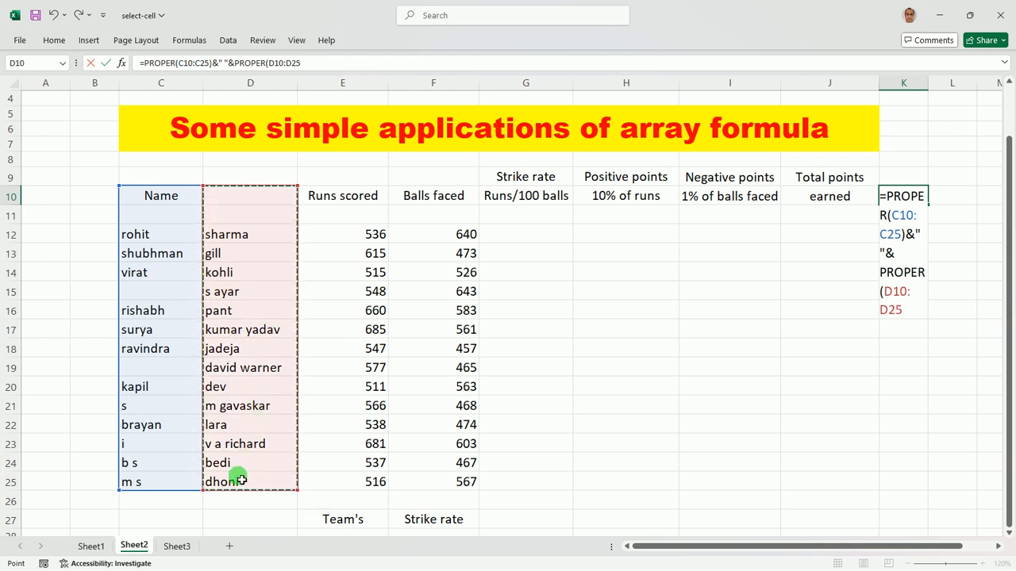
text())
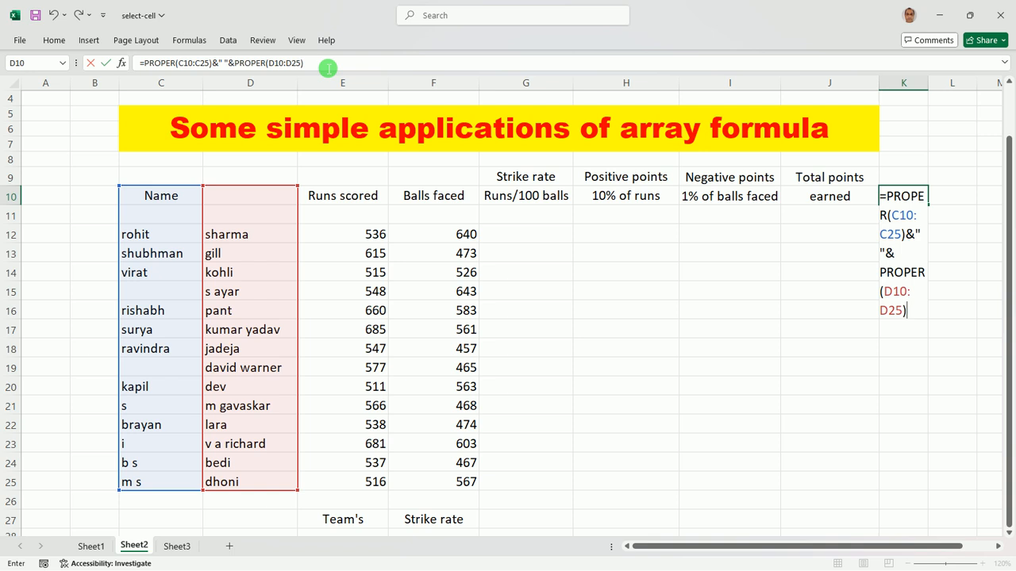
key(Return)
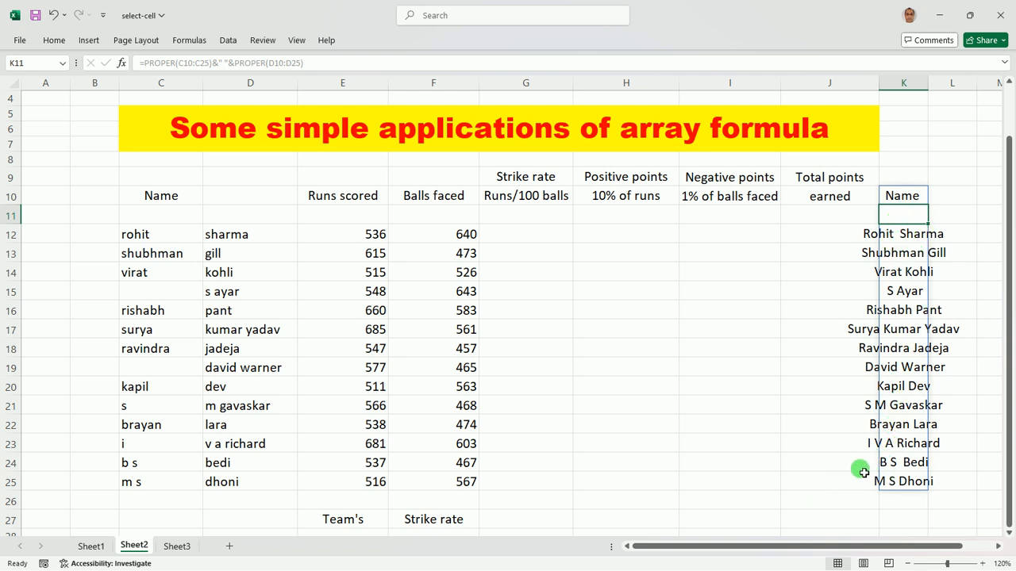
Step: Replace the combined-names formula in K10:K25 with its static values and check the resulting cells
click(814, 485)
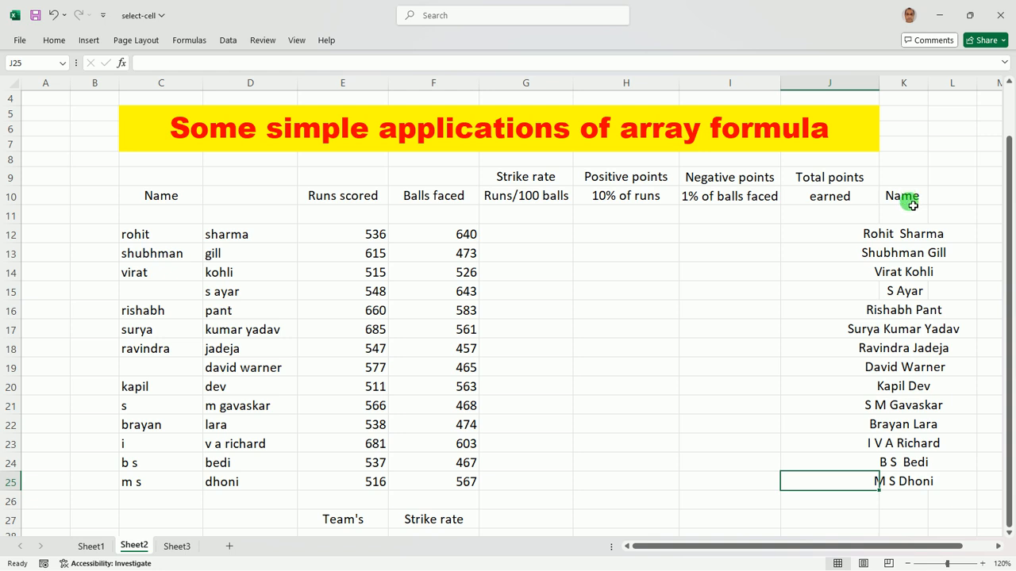
drag(910, 197, 904, 481)
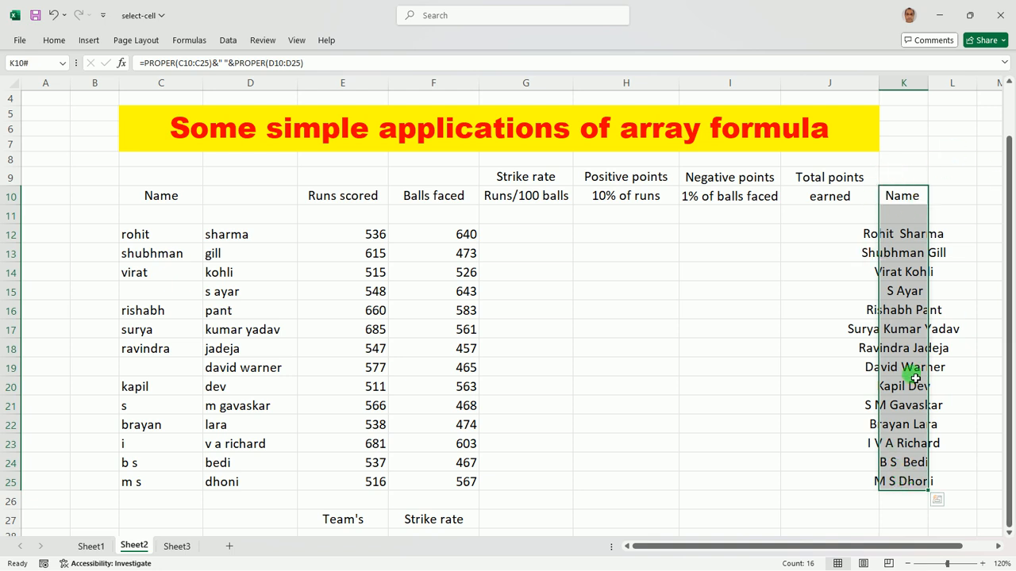
key(ctrl+c)
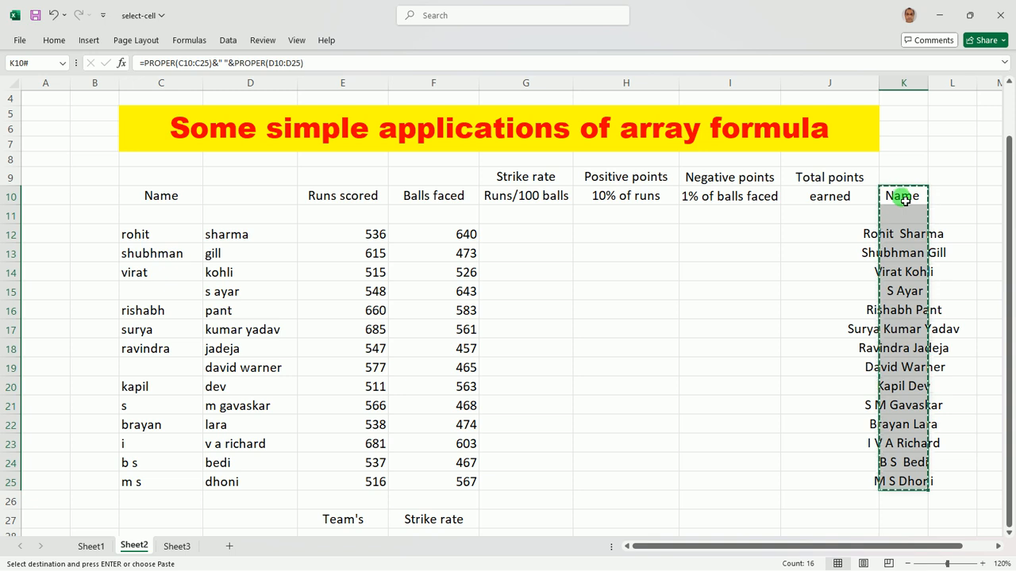
right_click(904, 200)
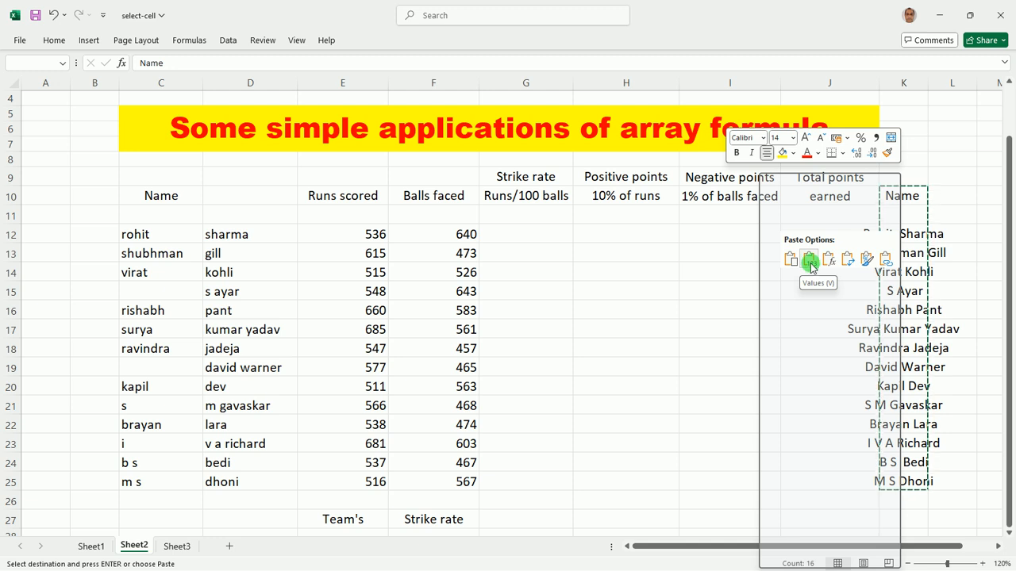
click(810, 262)
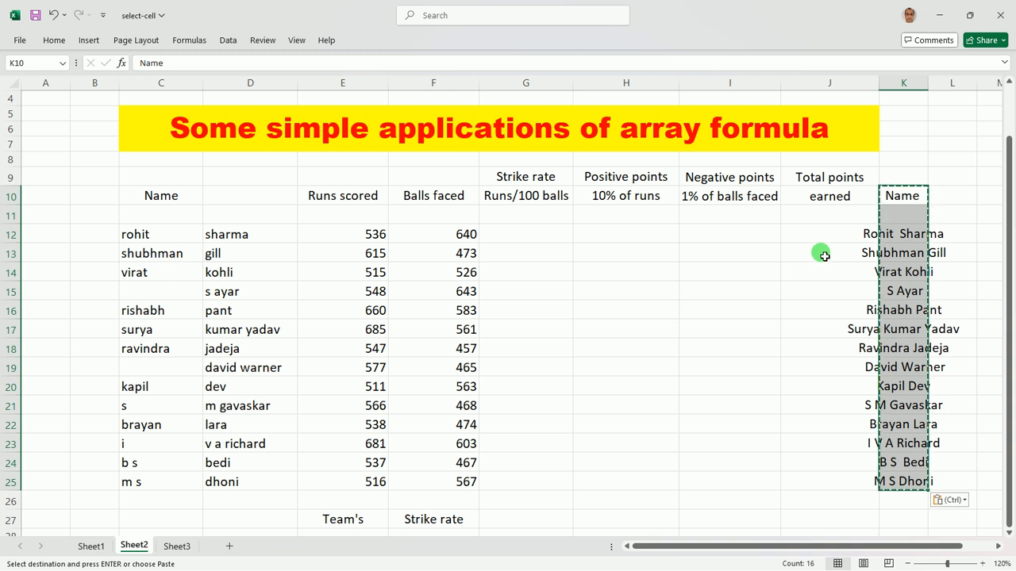
key(Escape)
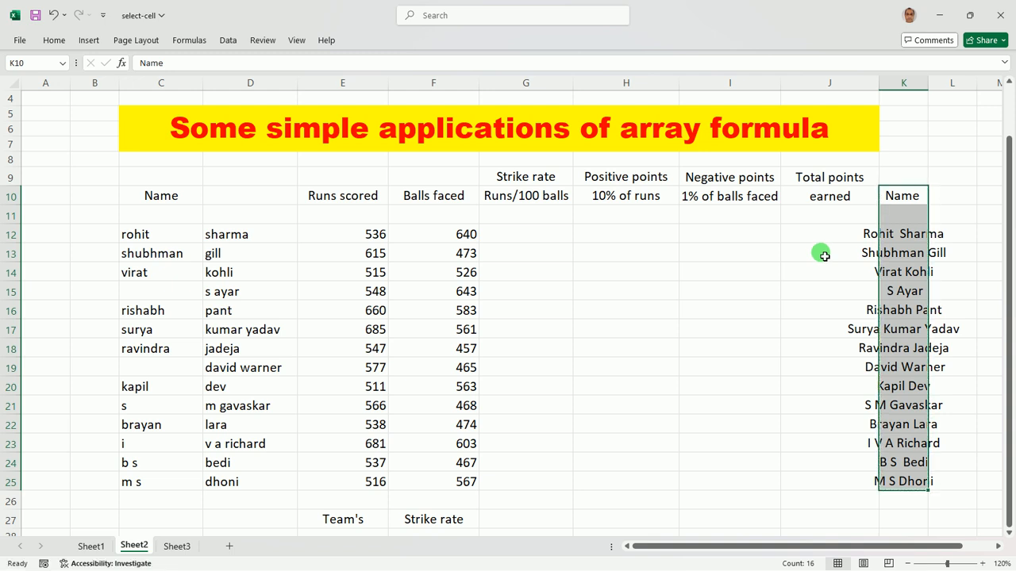
click(914, 348)
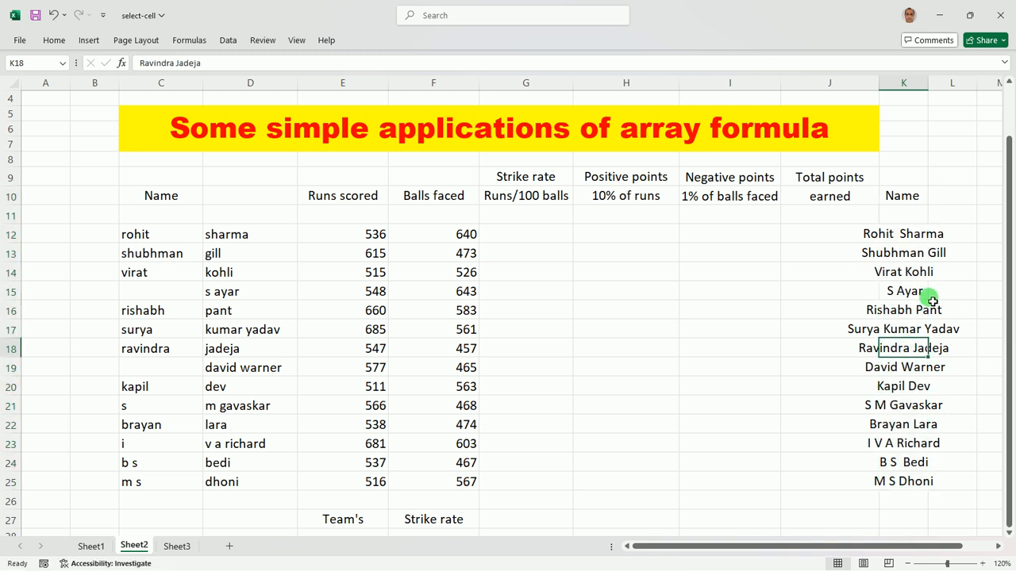
click(909, 233)
click(913, 196)
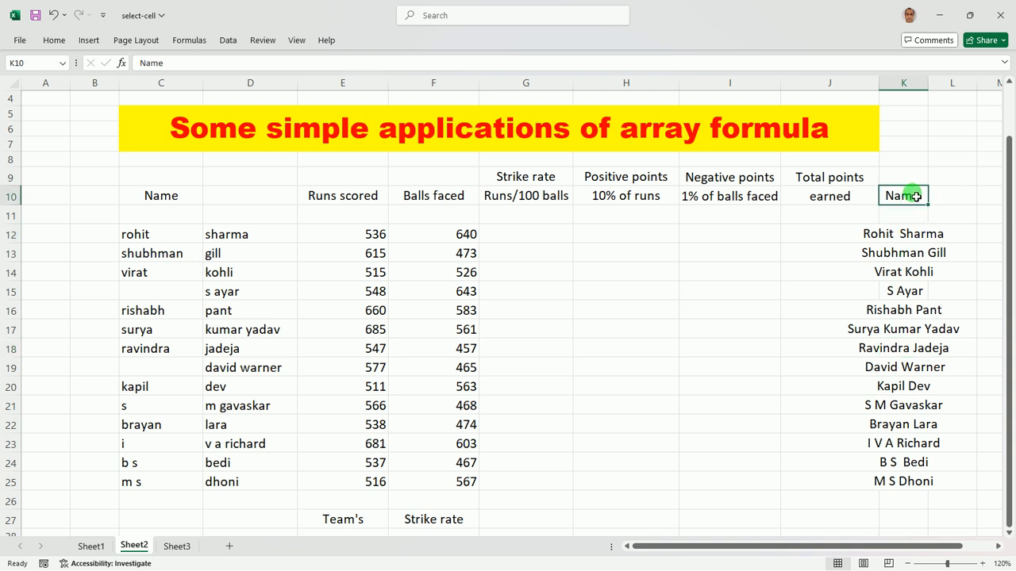
click(902, 235)
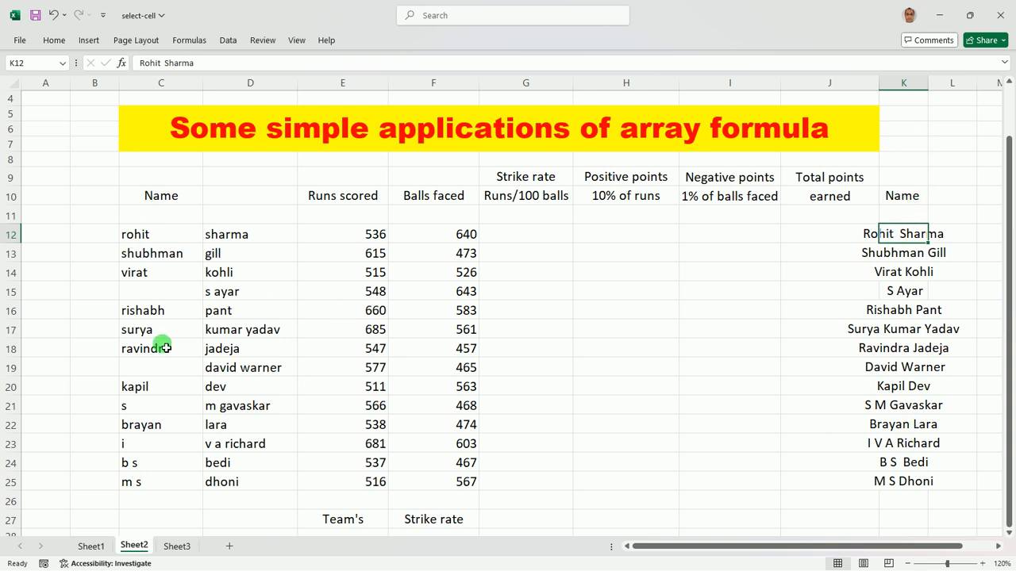
Step: Clear the original lowercase first and last names, including their header, from C10:D25
click(166, 197)
drag(169, 198, 247, 481)
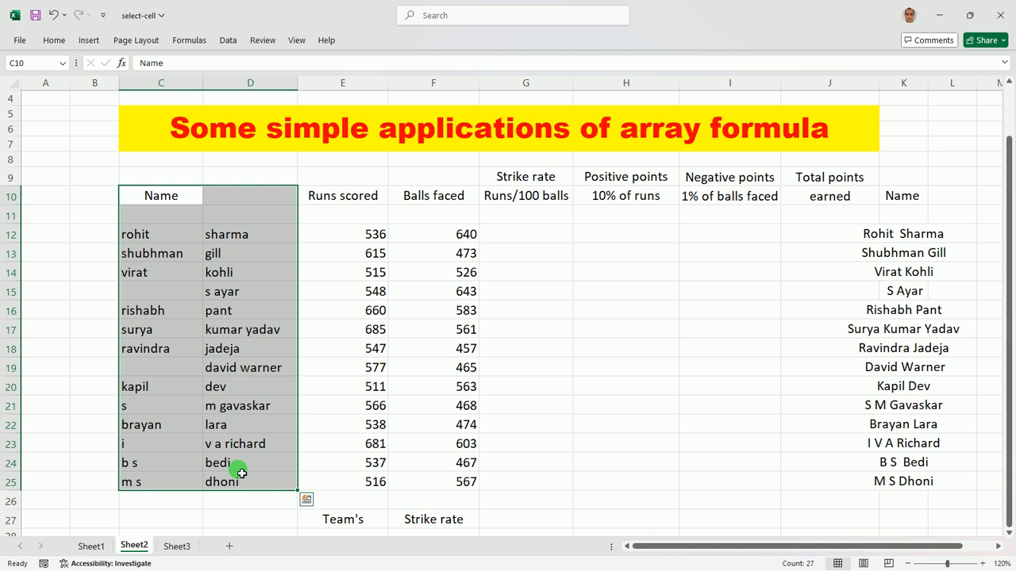
key(Delete)
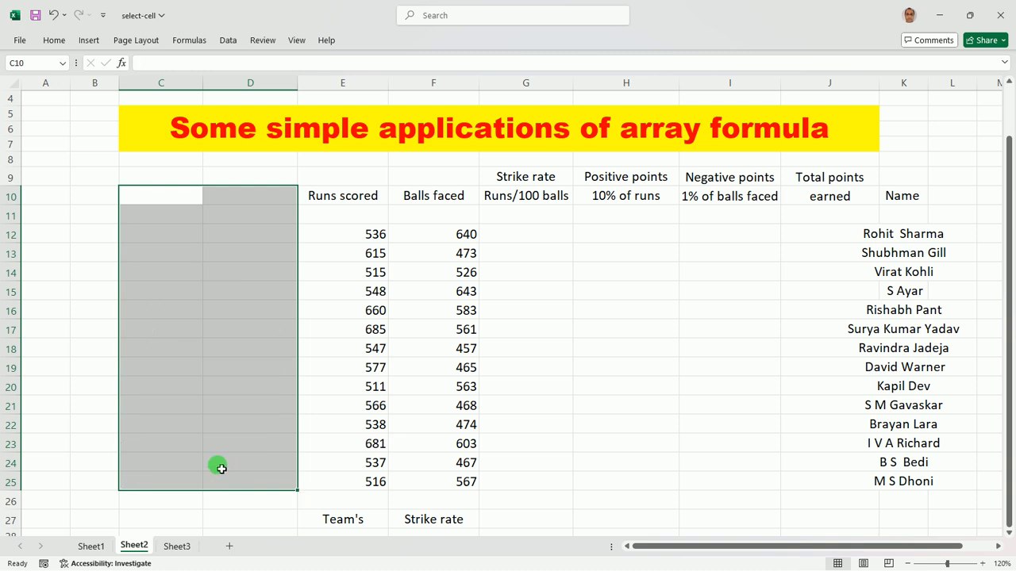
click(246, 464)
Step: Copy the combined names from K10:K25 into D10:D25 and clear the helper range K10:K25
drag(916, 192, 897, 481)
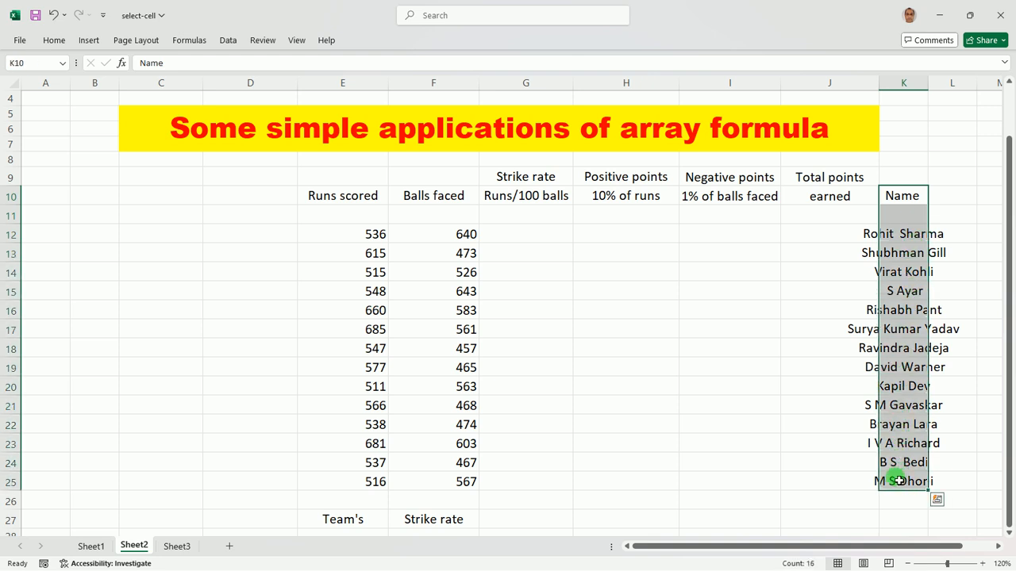
key(ctrl+c)
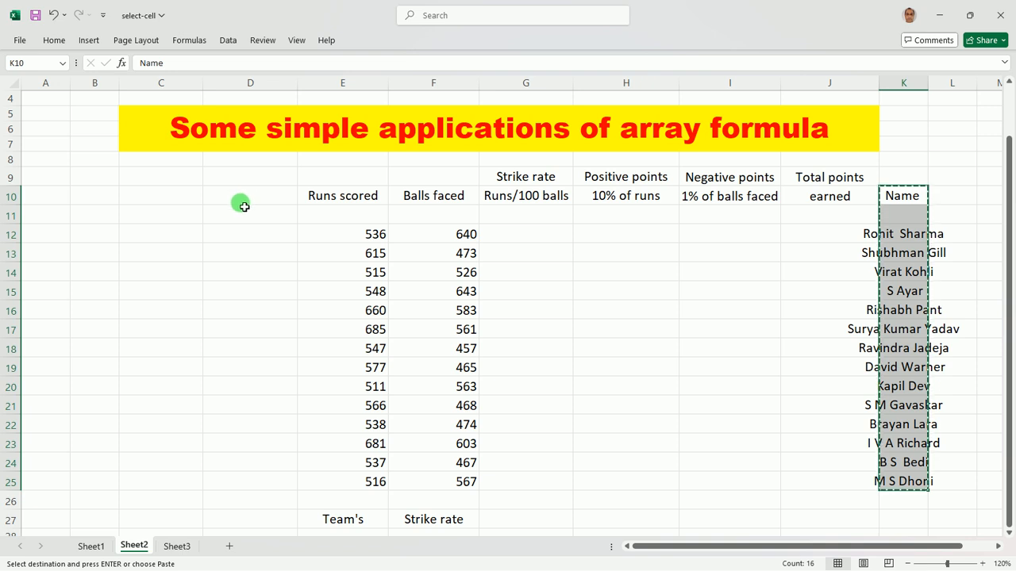
drag(247, 202, 251, 486)
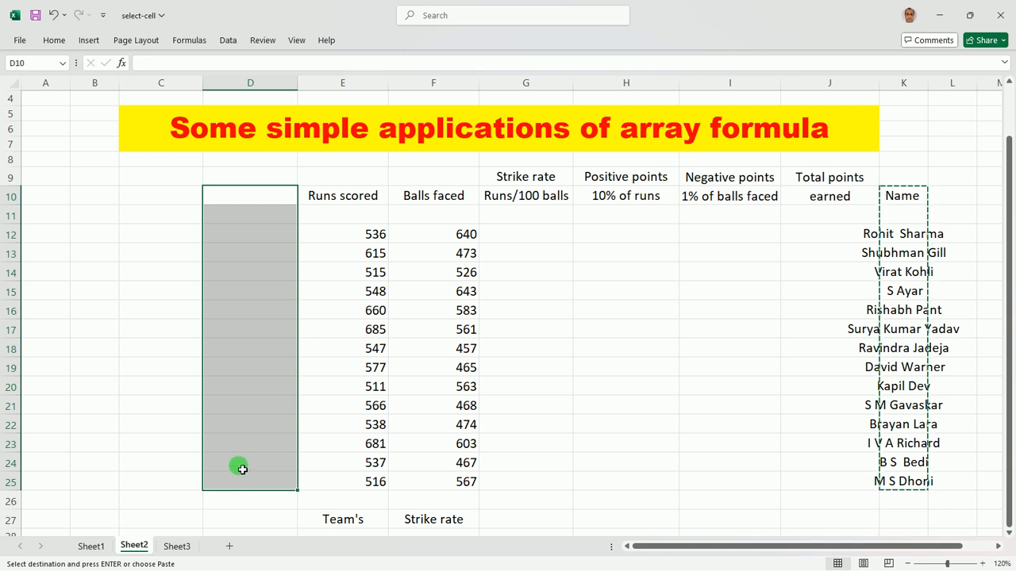
key(ctrl+v)
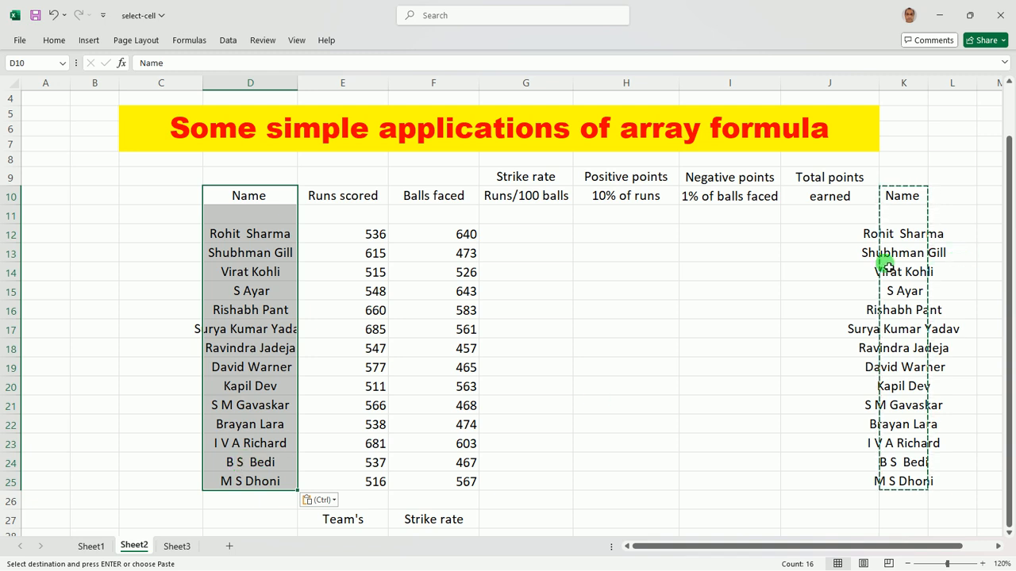
key(Escape)
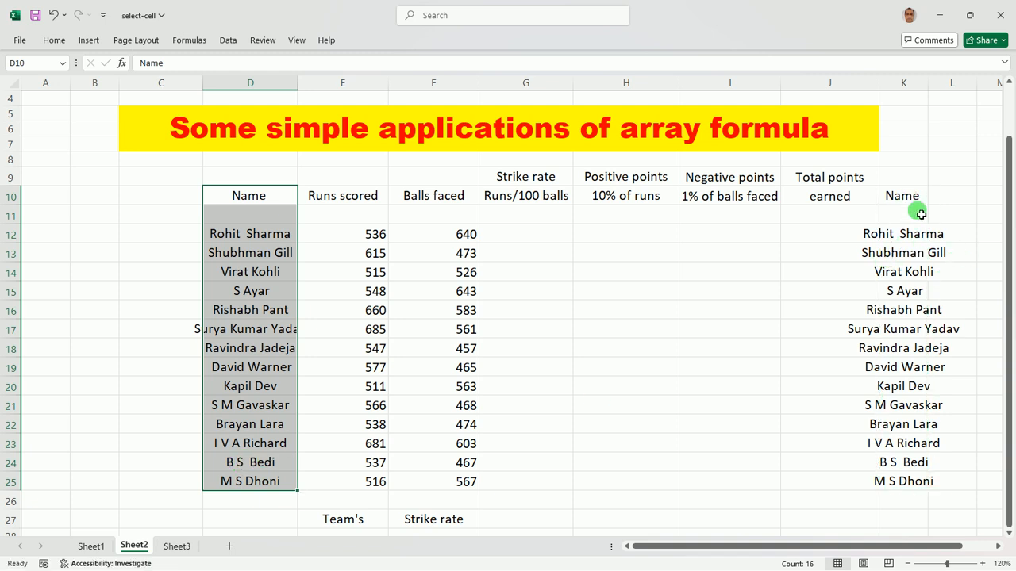
drag(912, 198, 913, 473)
key(Delete)
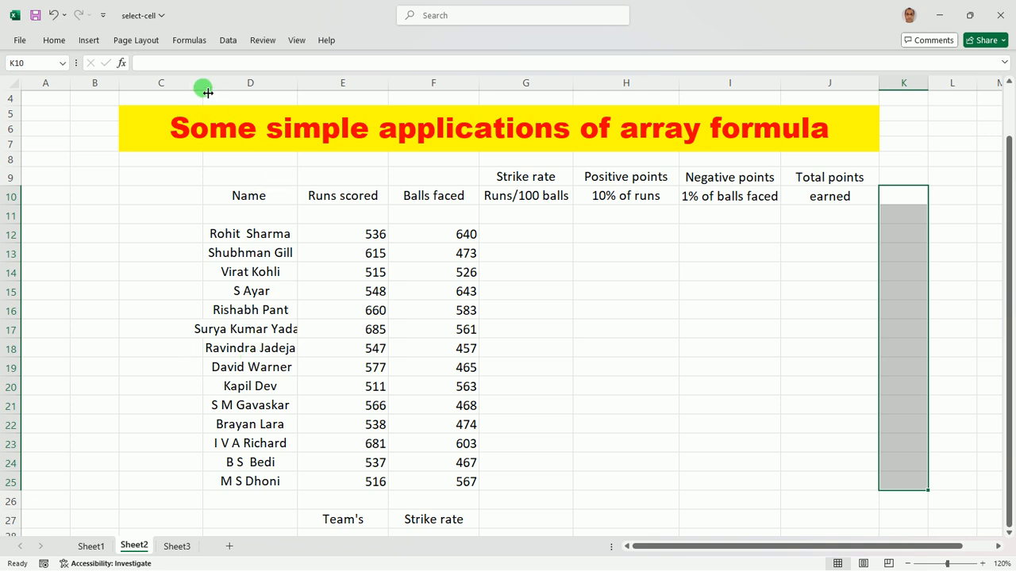
Step: Narrow column C and widen column D to fit the full names, and left-align the names in D12:D25
drag(207, 90, 175, 94)
drag(270, 85, 304, 94)
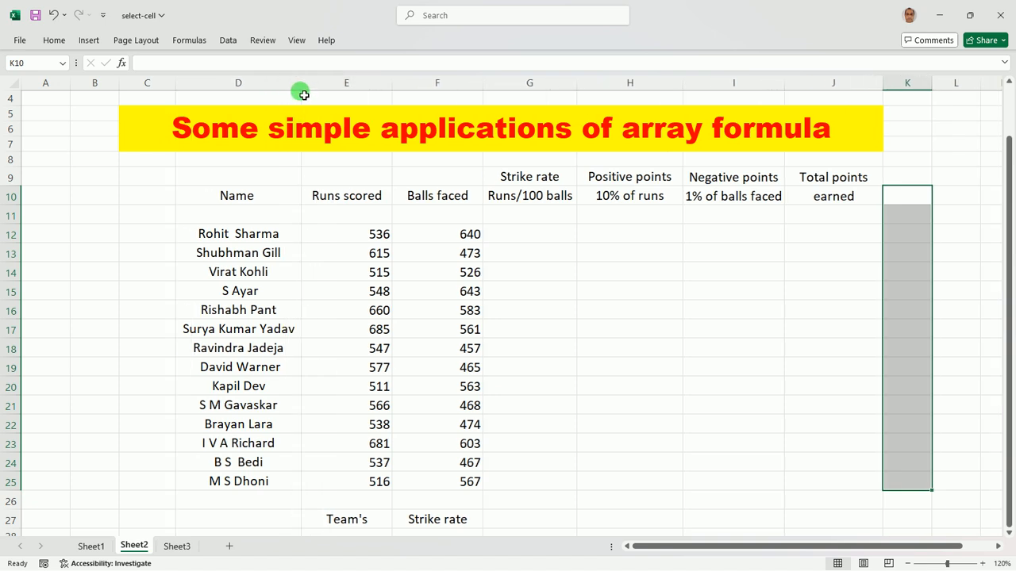
drag(256, 235, 259, 491)
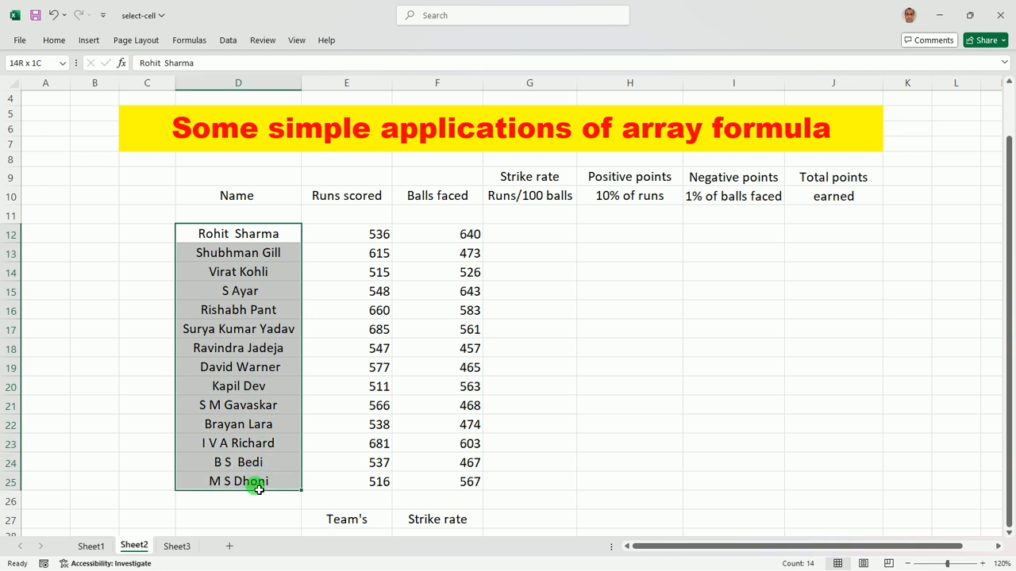
click(53, 40)
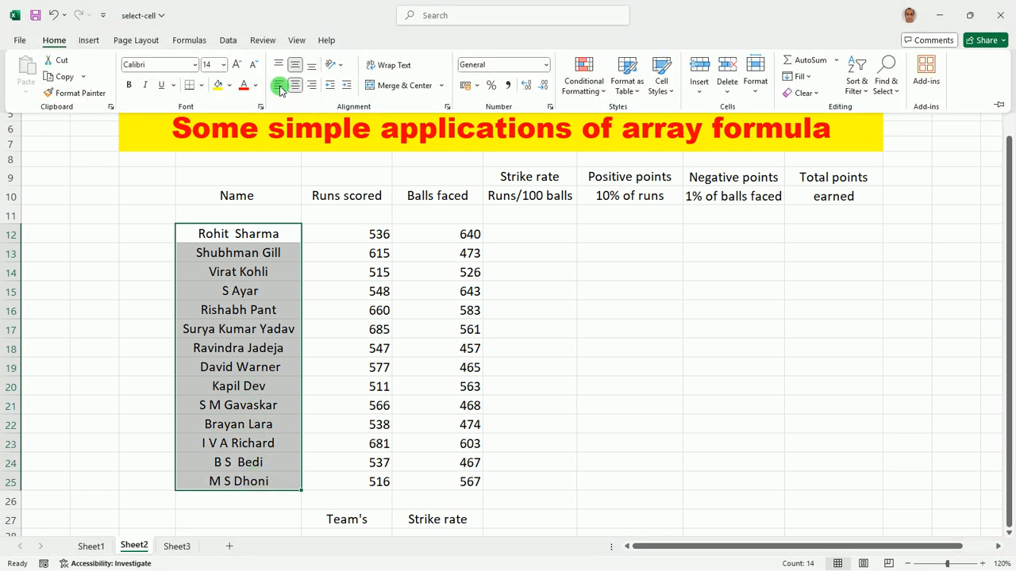
click(279, 86)
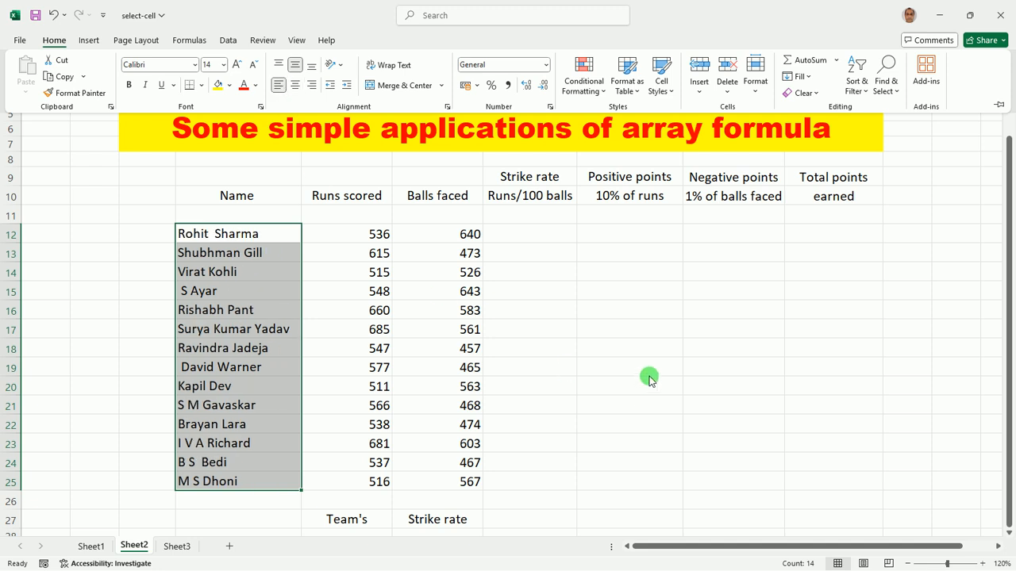
key(ctrl+F1)
click(652, 335)
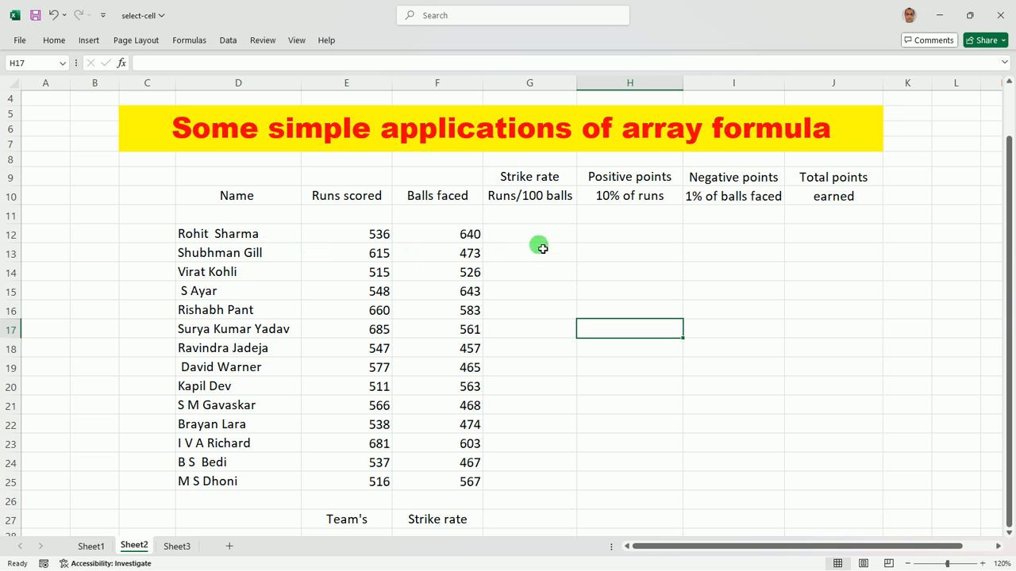
Step: Calculate every player's strike rate with the array formula =100*E12:E25/F12:F25 in G12
click(533, 239)
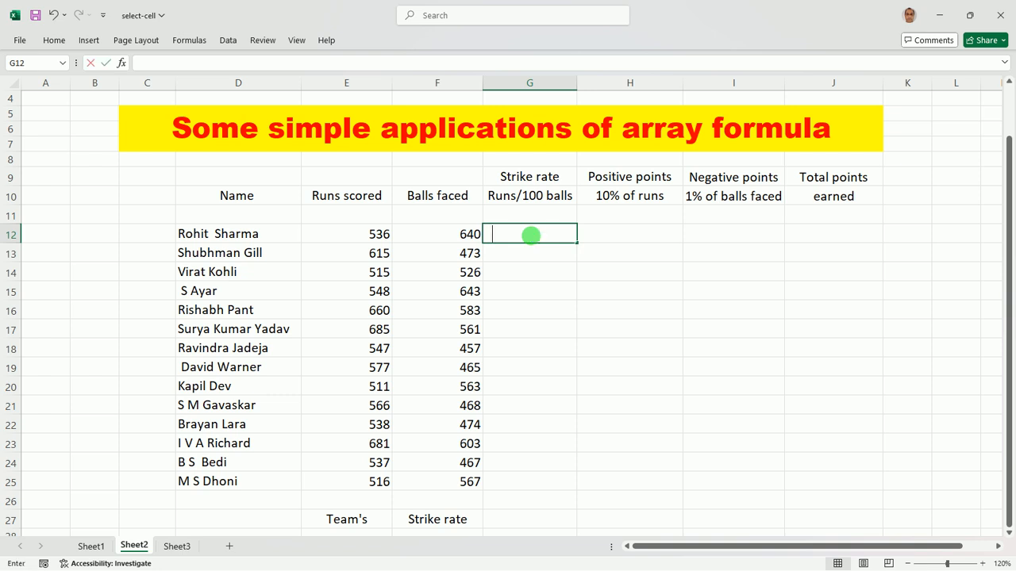
text(=100*)
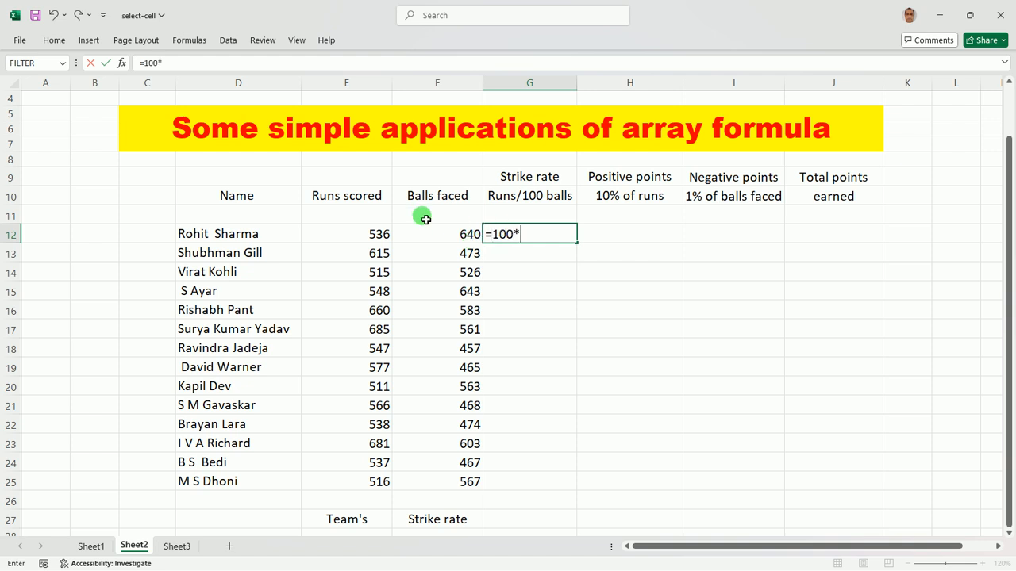
drag(382, 234, 373, 482)
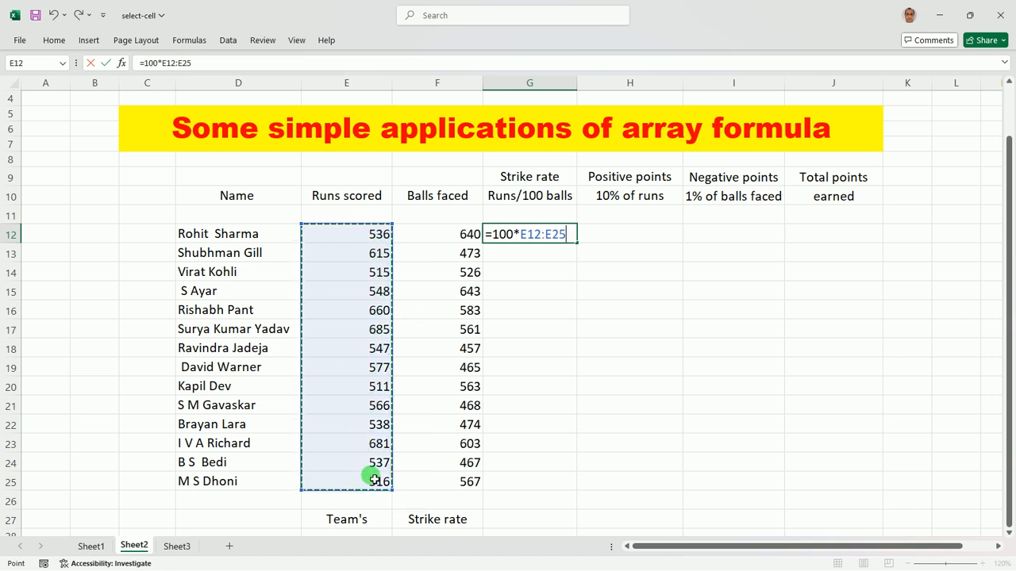
text(/)
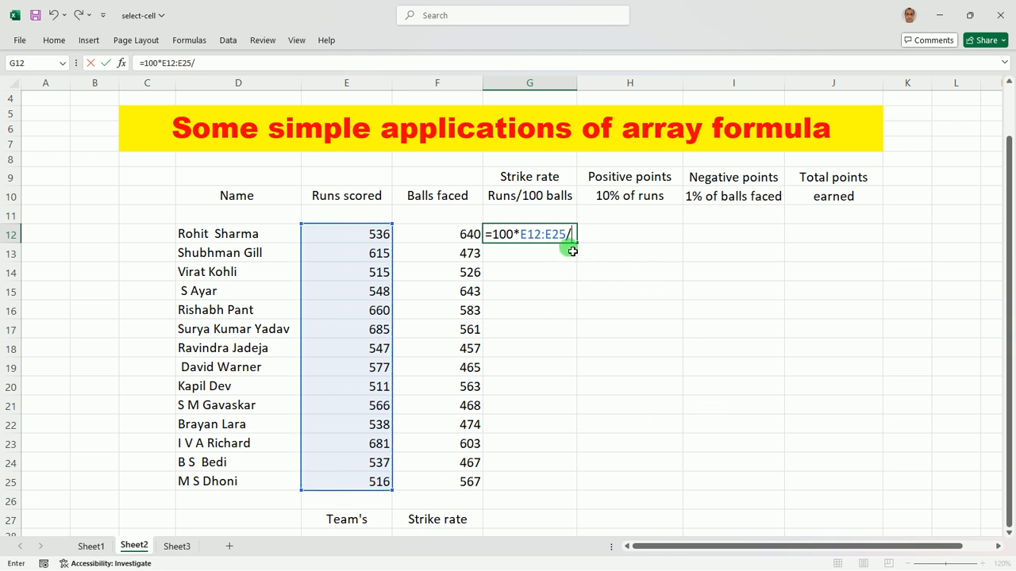
drag(470, 234, 462, 483)
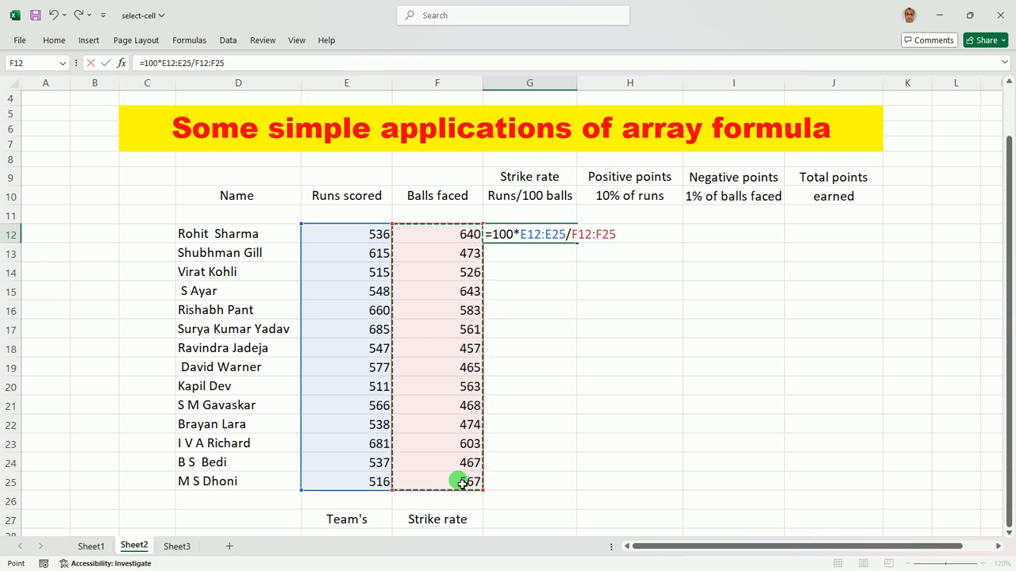
key(Return)
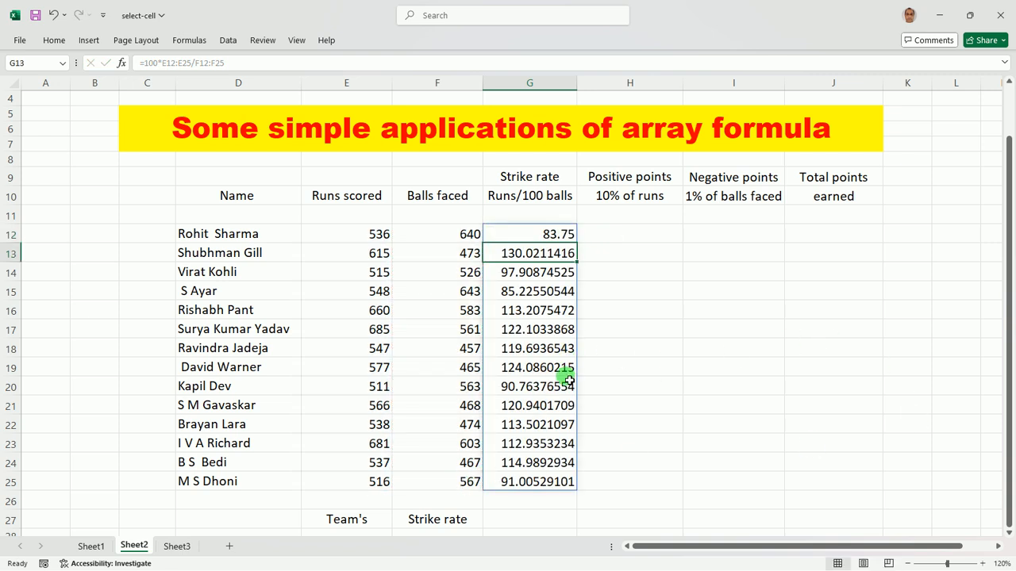
click(718, 442)
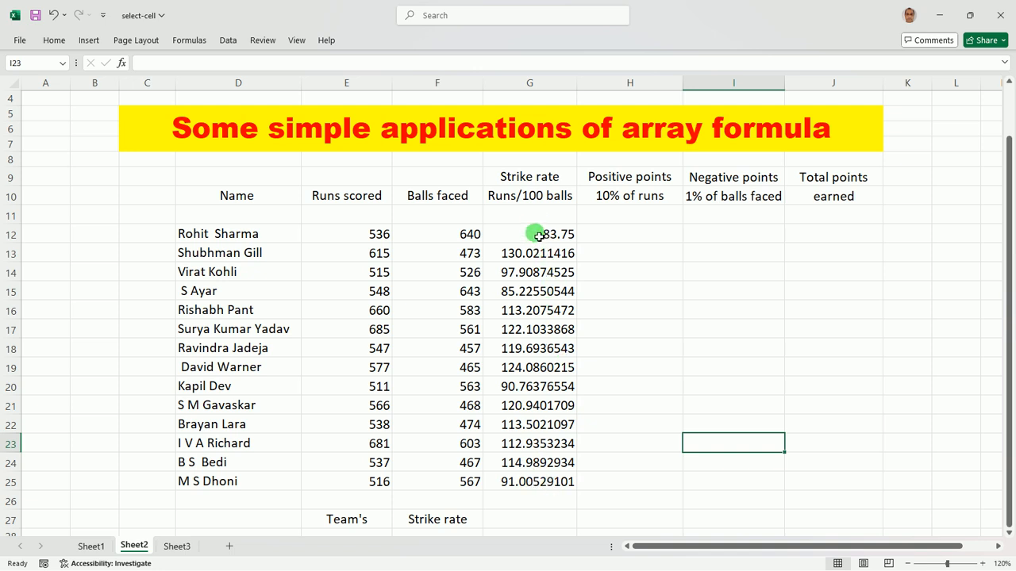
Step: Format the strike rates in G12:G25 to show one decimal place
drag(539, 236, 537, 482)
click(45, 42)
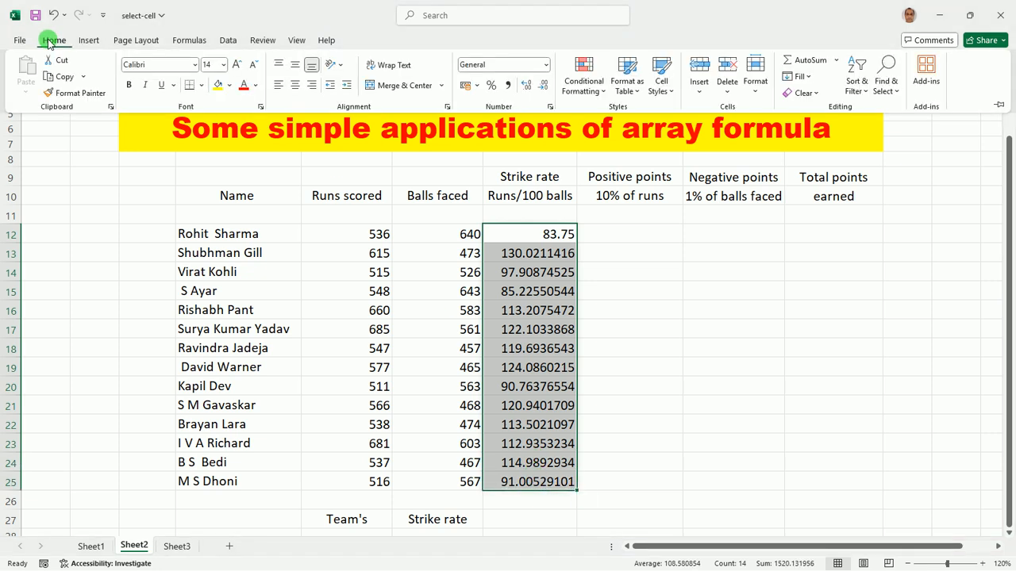
click(544, 86)
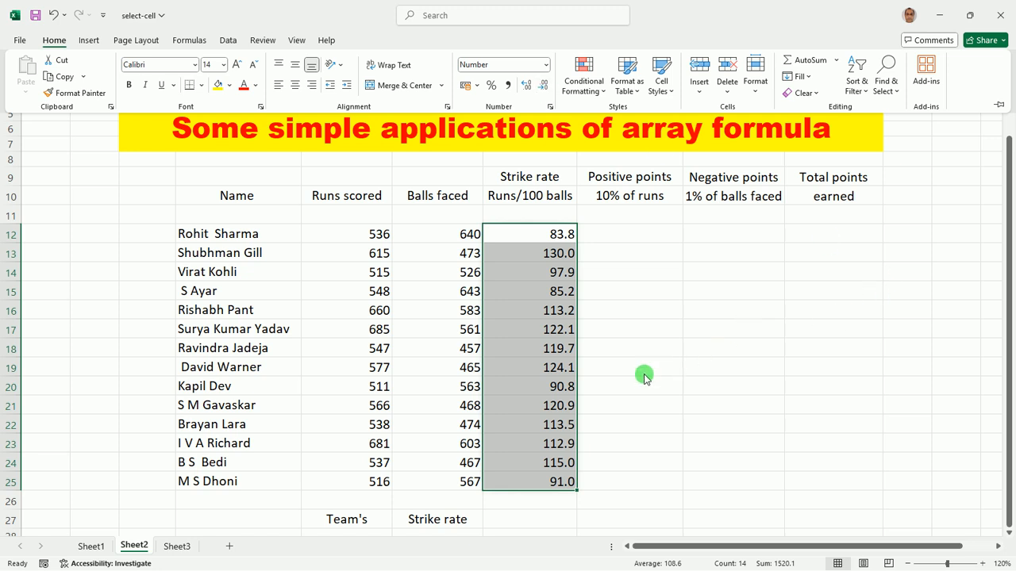
key(ctrl+F1)
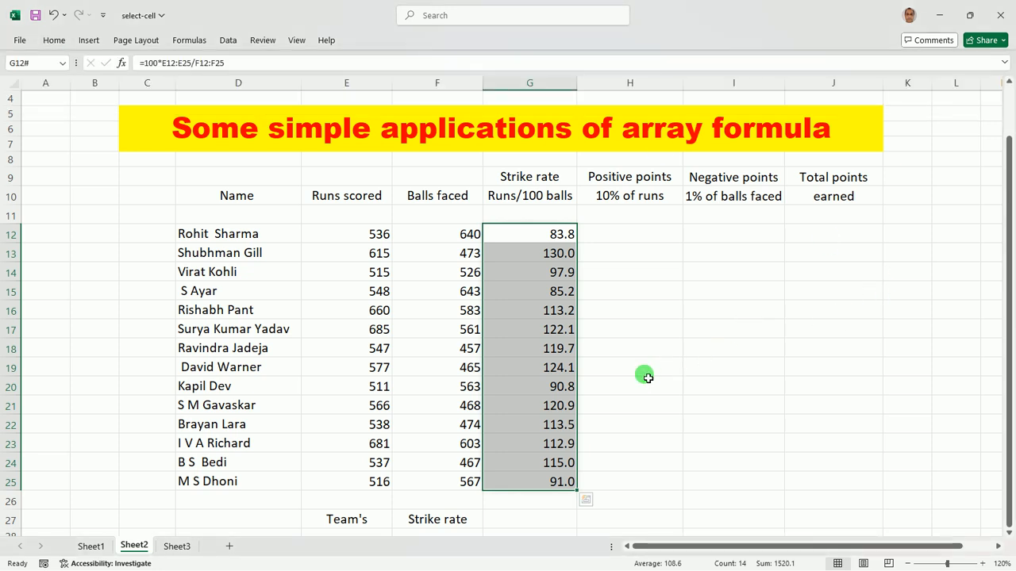
click(649, 330)
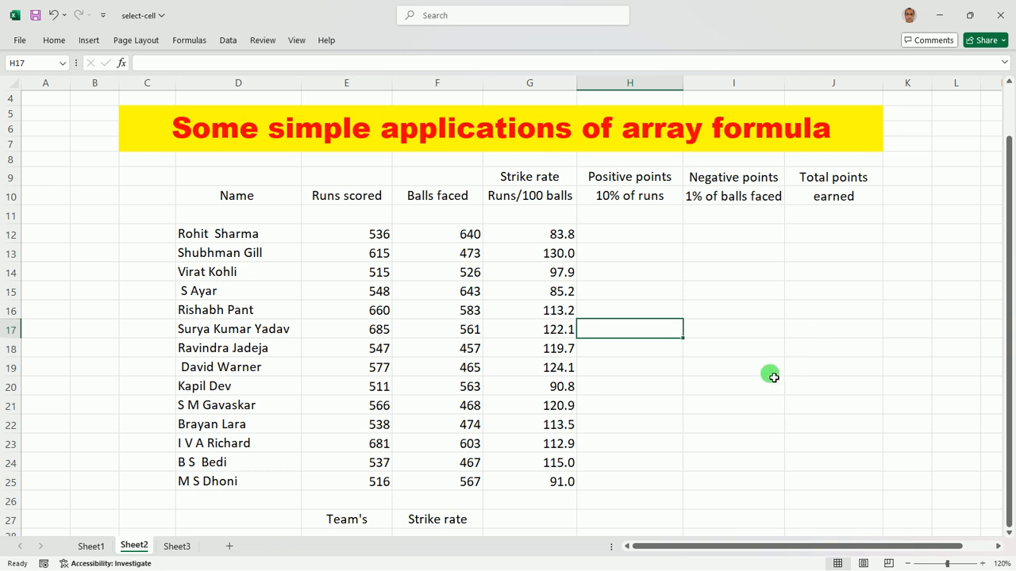
click(636, 239)
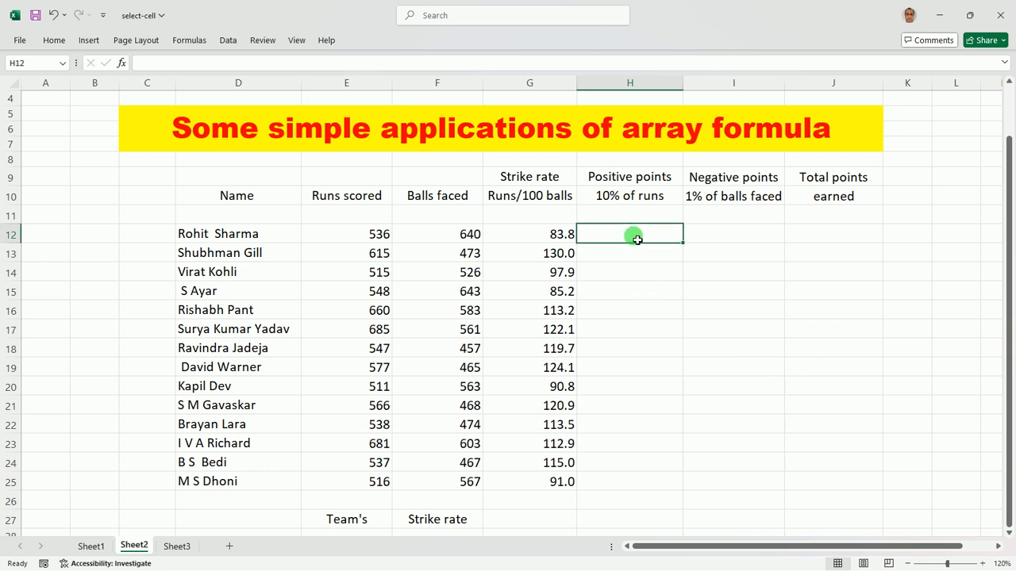
click(736, 235)
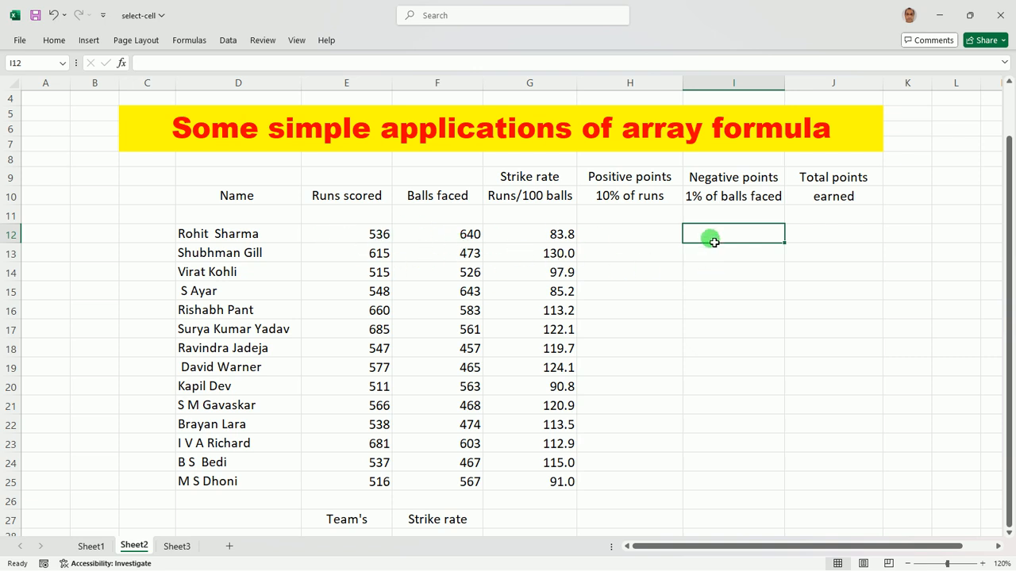
text(=)
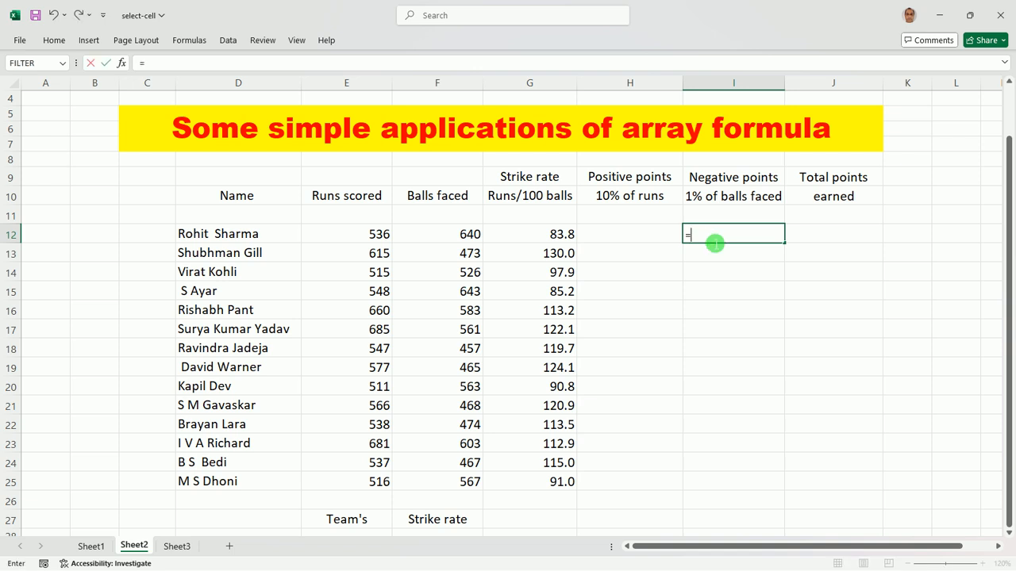
Step: Calculate the positive and negative points together with the array formula =E12:F25*{0.1,0.01} in H12
click(643, 233)
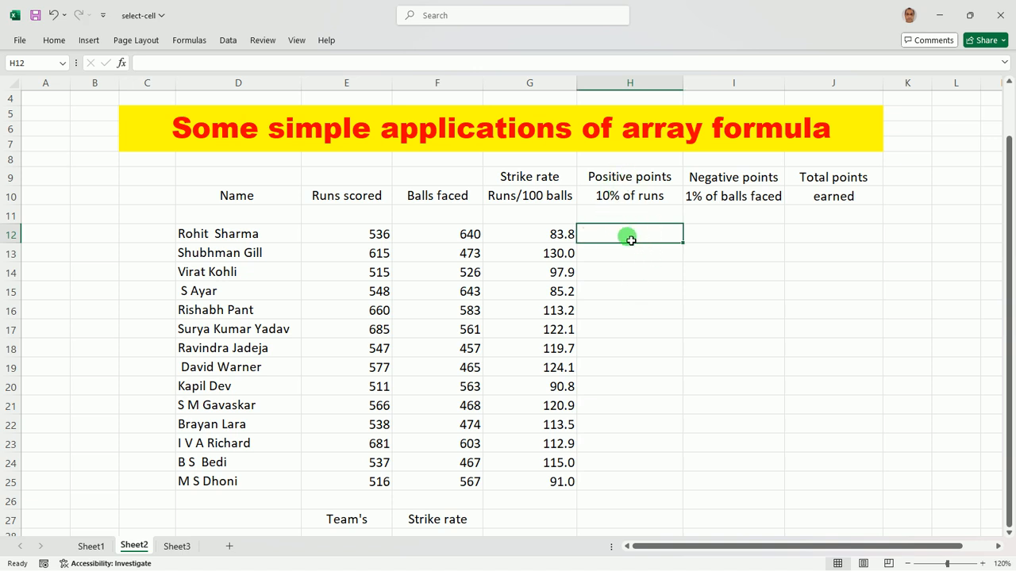
text(=)
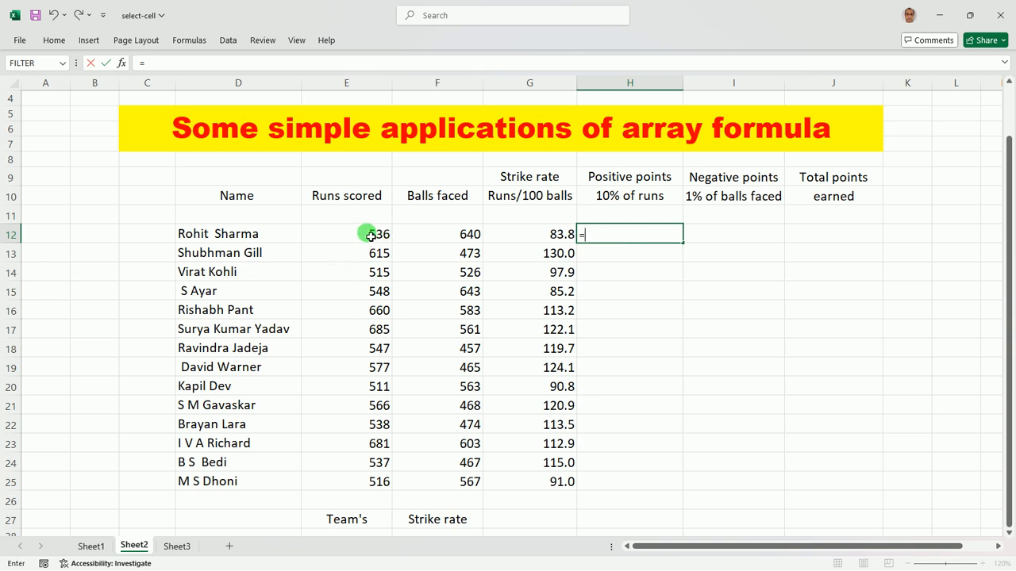
drag(370, 235, 476, 491)
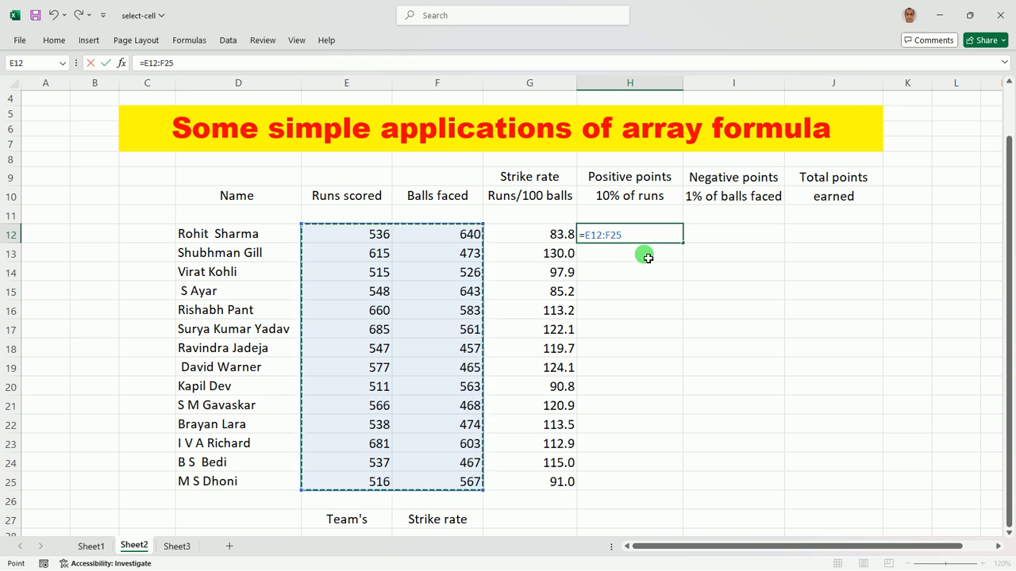
text(*)
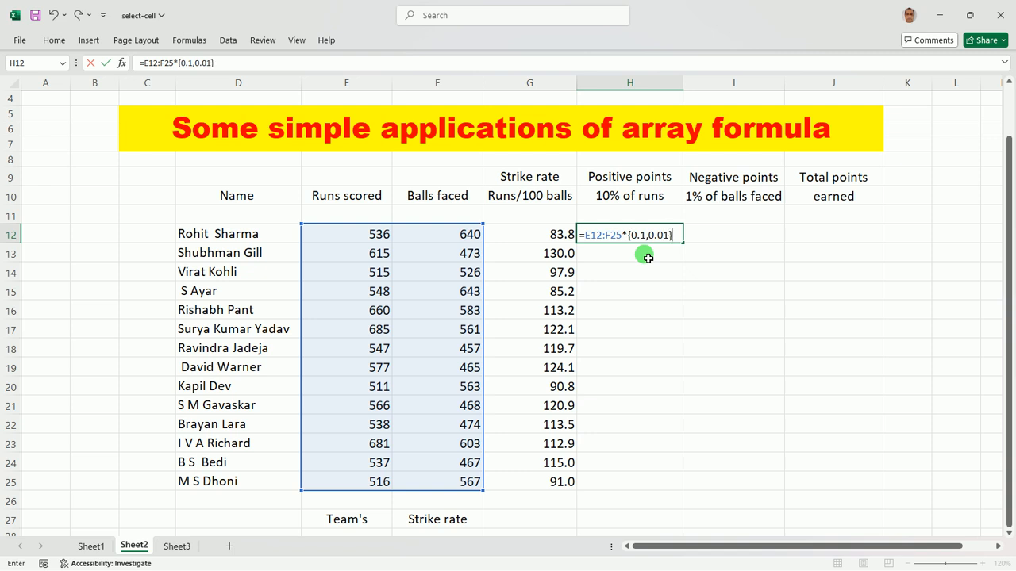
key(Return)
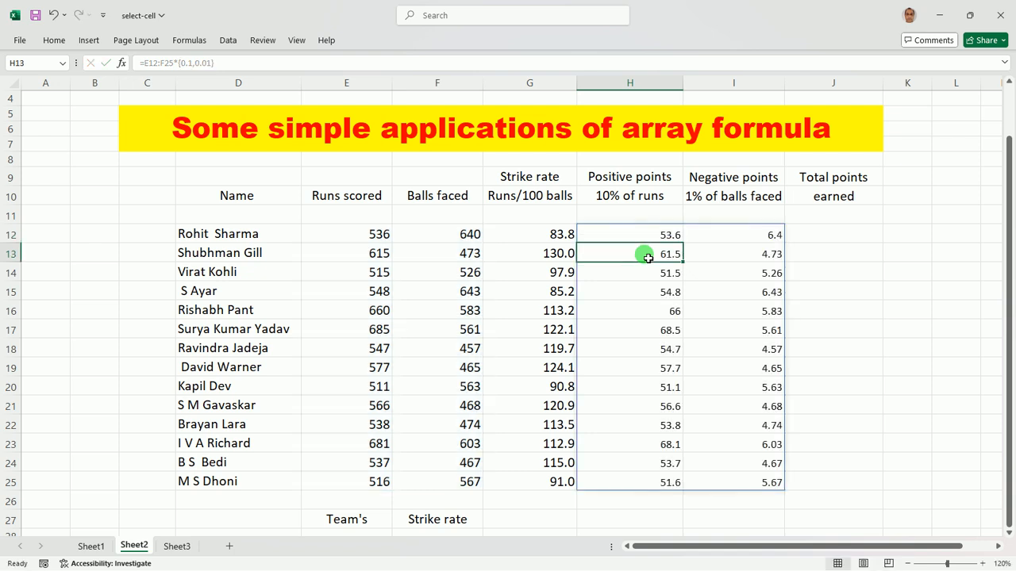
click(714, 405)
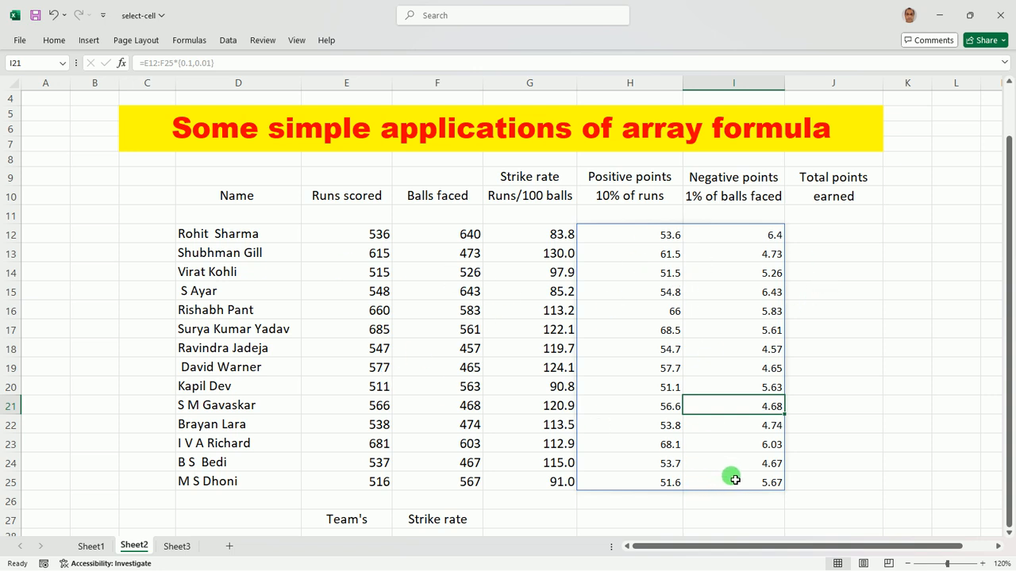
click(848, 446)
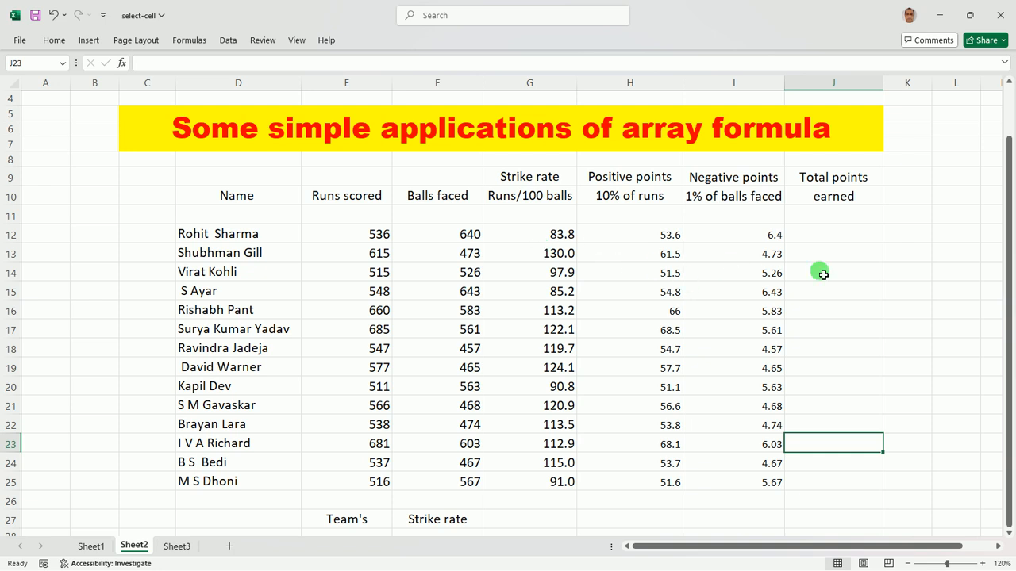
Step: Set the font size of the points in H12:I25 to 14 and review the array formula in H12
drag(643, 240, 732, 480)
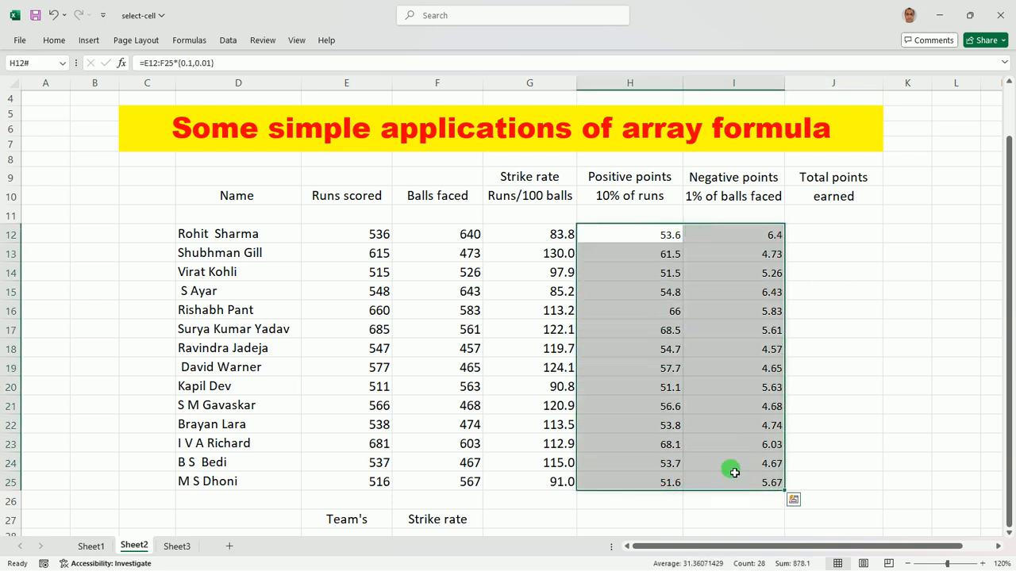
click(52, 40)
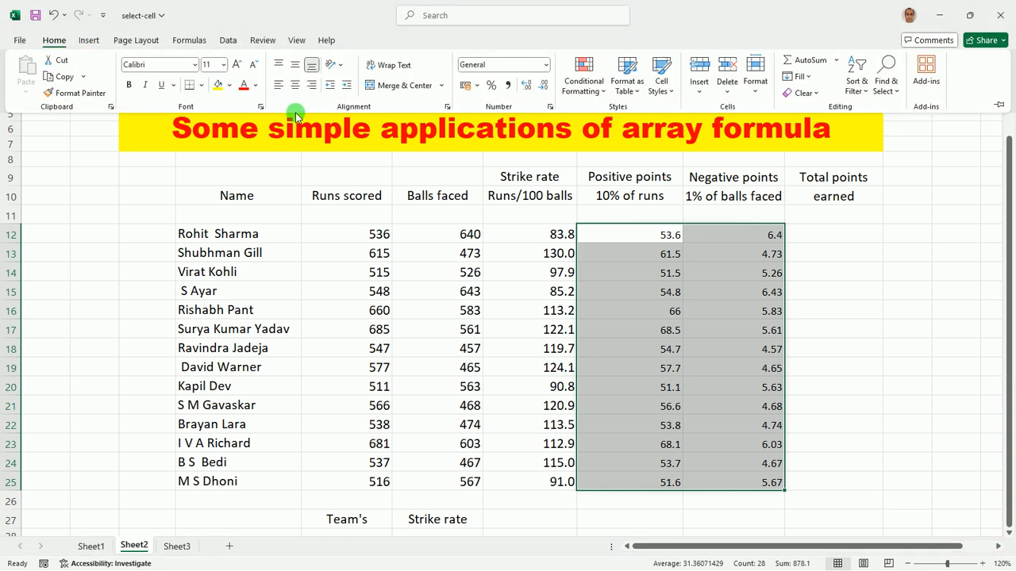
click(237, 65)
click(237, 65)
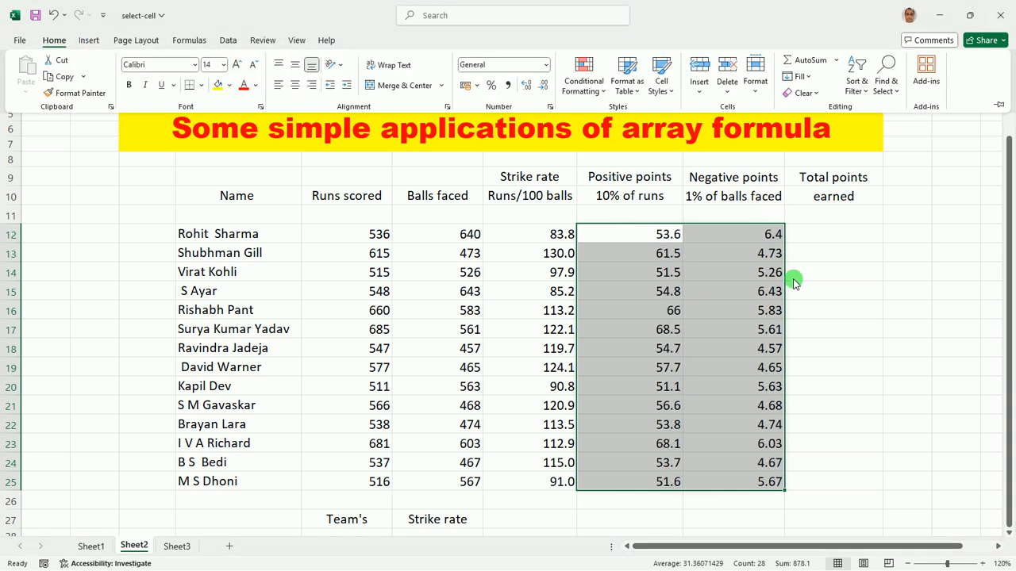
click(855, 326)
click(855, 327)
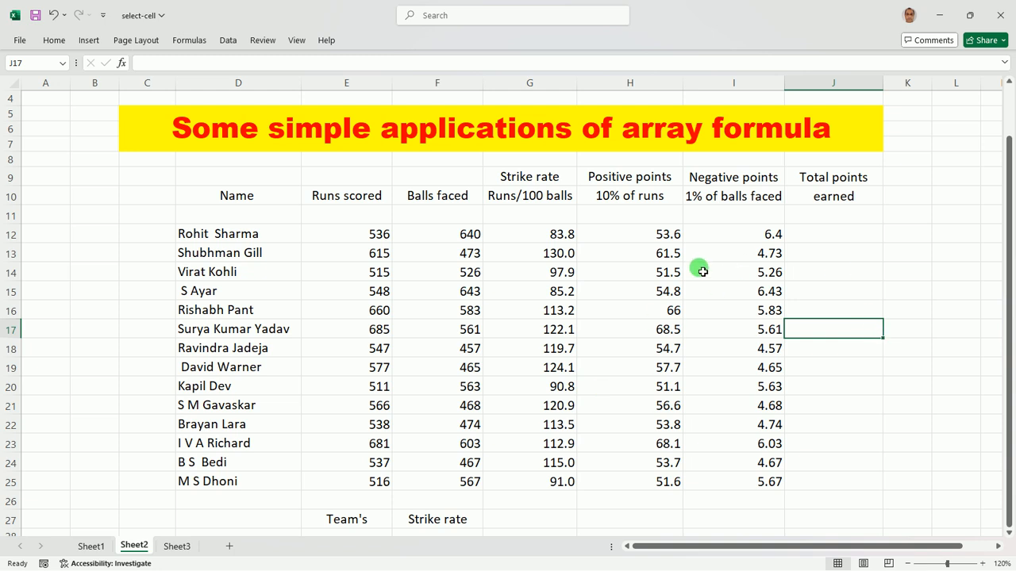
click(651, 236)
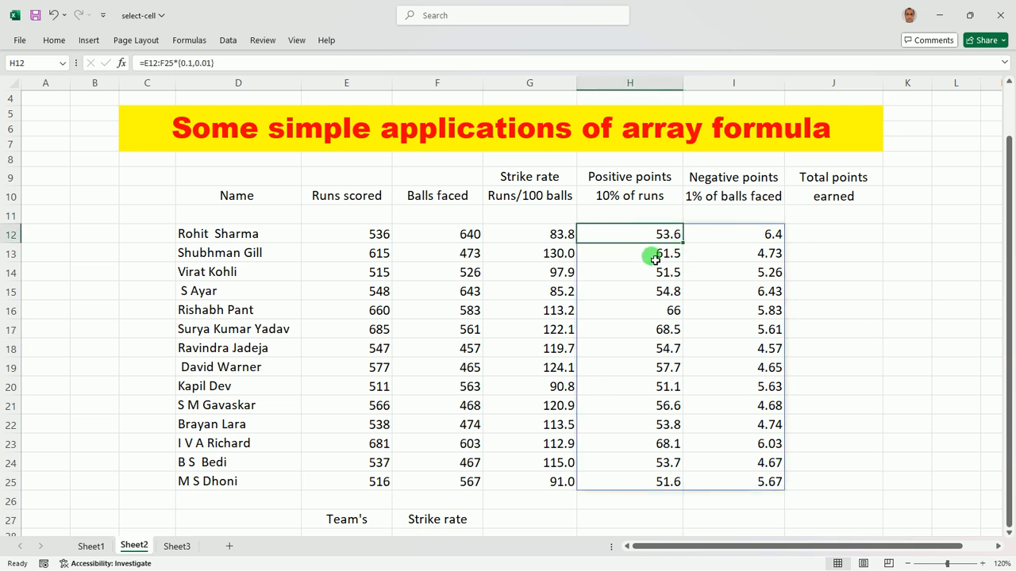
click(831, 307)
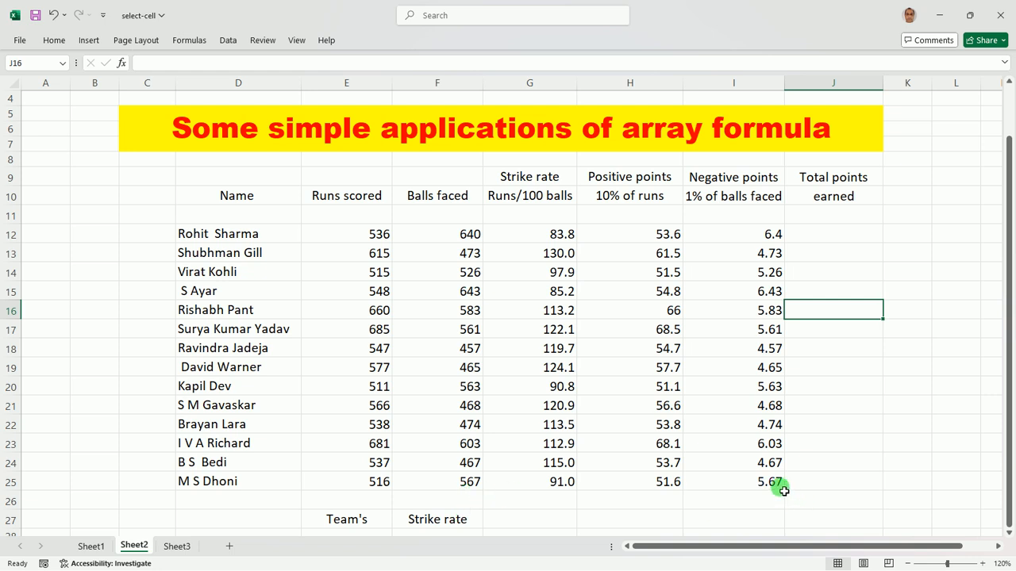
Step: Calculate the total points earned with the array formula =0.1*E12:E25-0.01*F12:F25 in J12
click(850, 239)
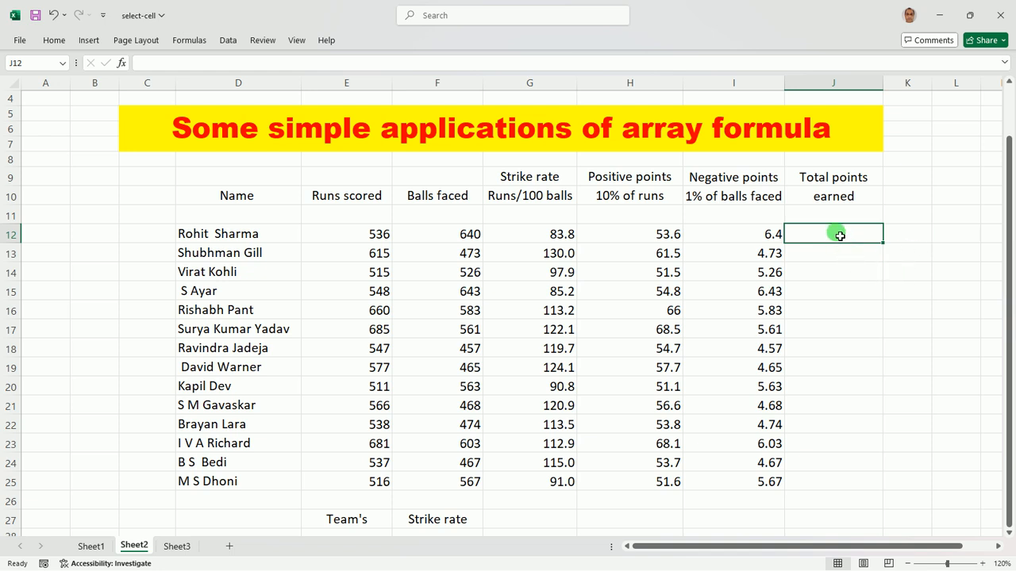
text(=0.1*)
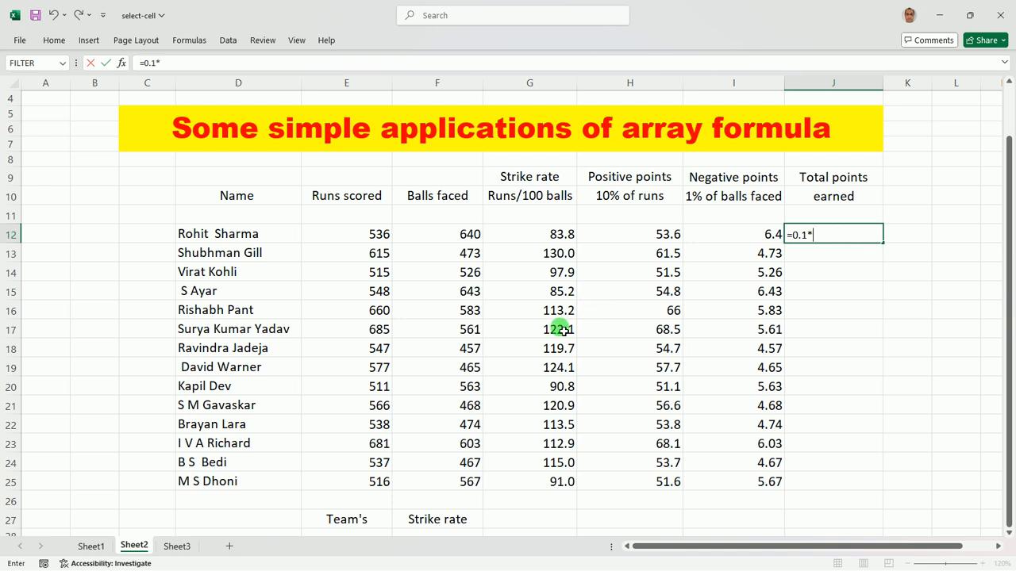
drag(375, 236, 374, 484)
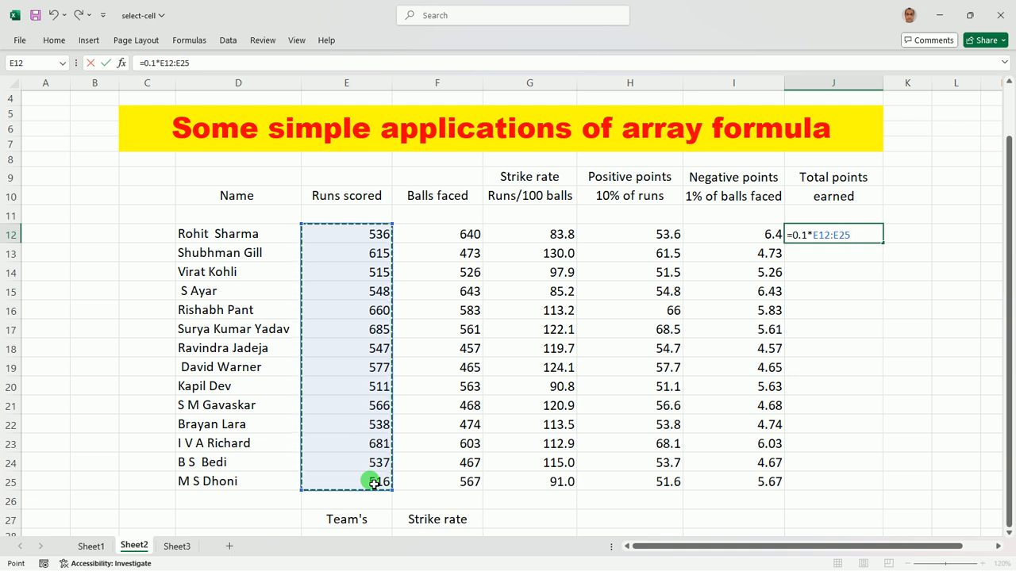
text(-0.0)
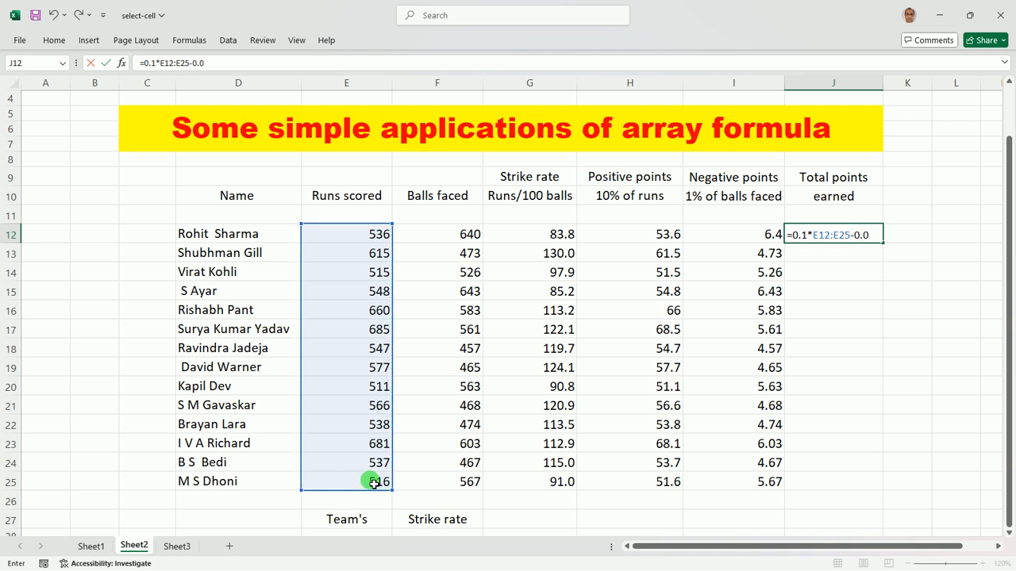
text(1*)
drag(462, 235, 460, 481)
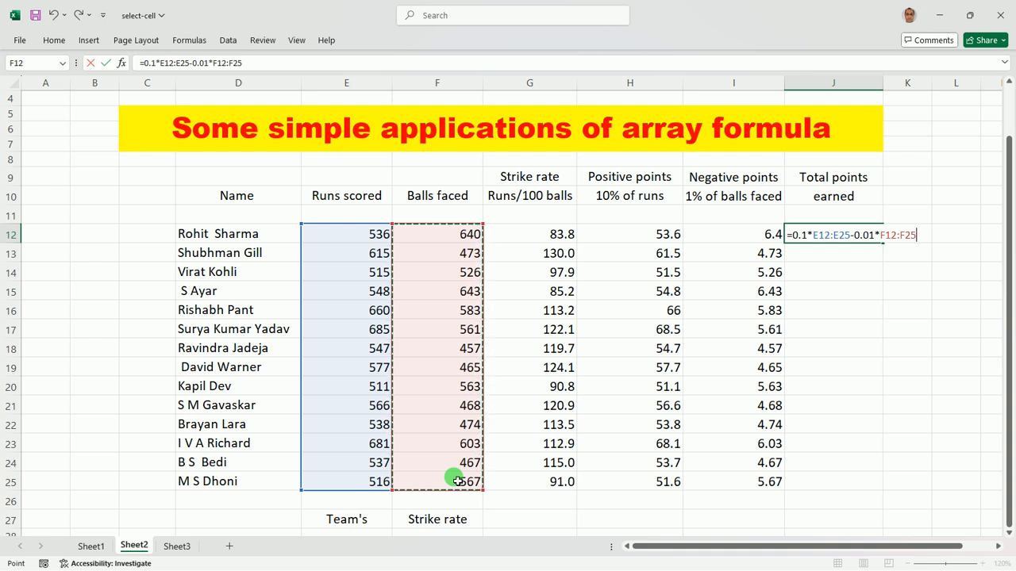
key(Return)
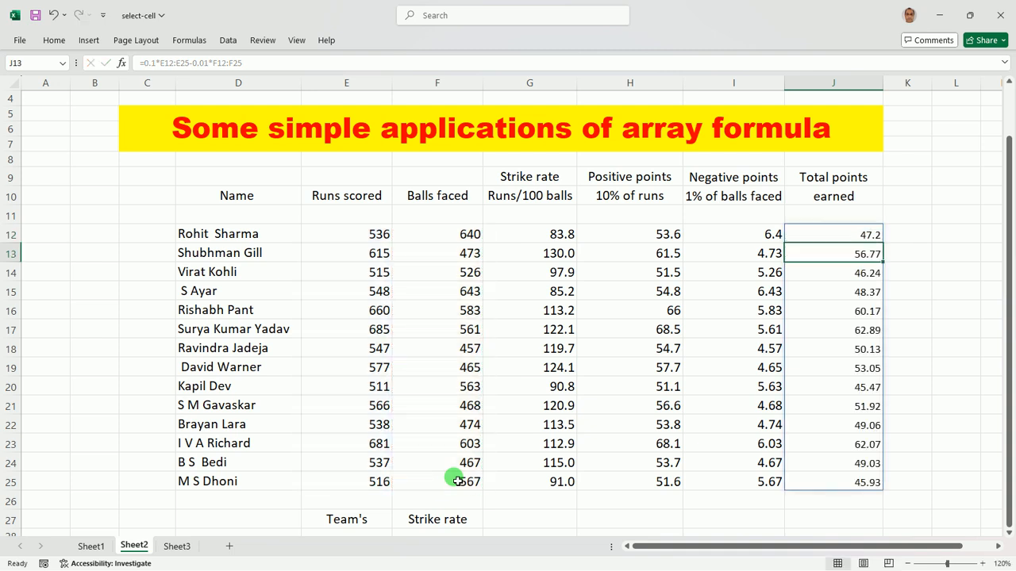
click(939, 329)
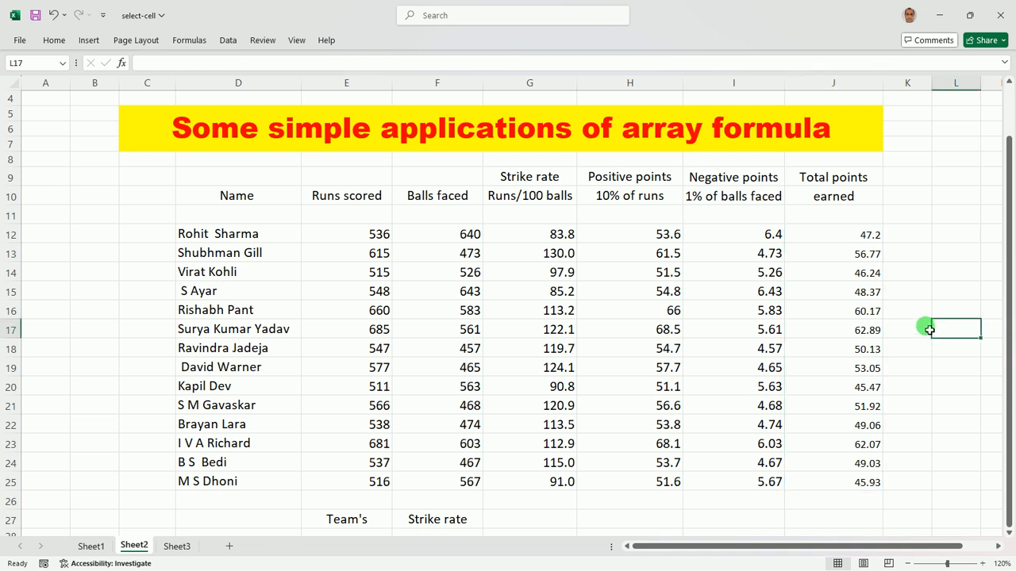
click(850, 236)
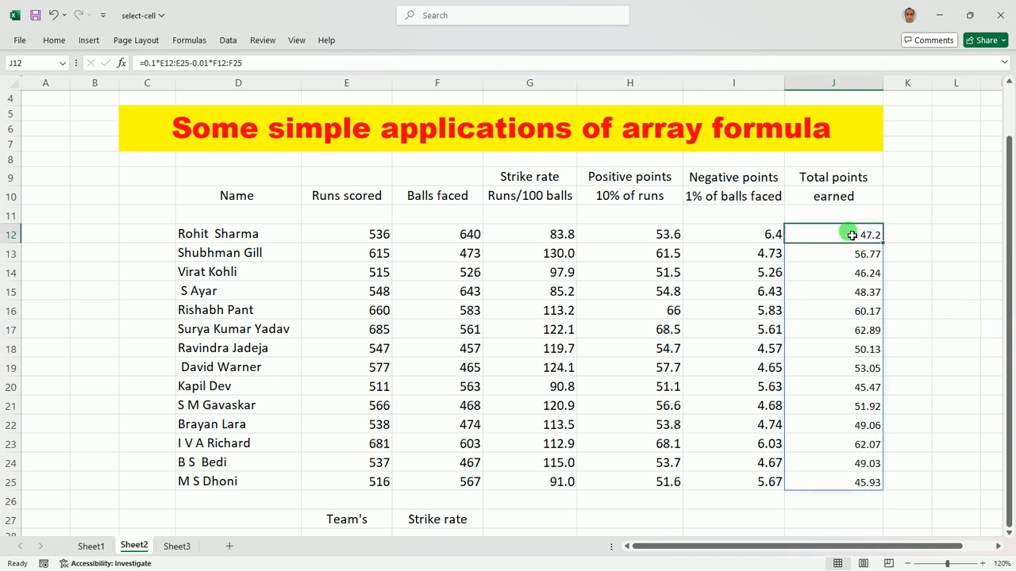
Step: Set the font size of the total points in J12:J25 to 14
drag(846, 236, 830, 484)
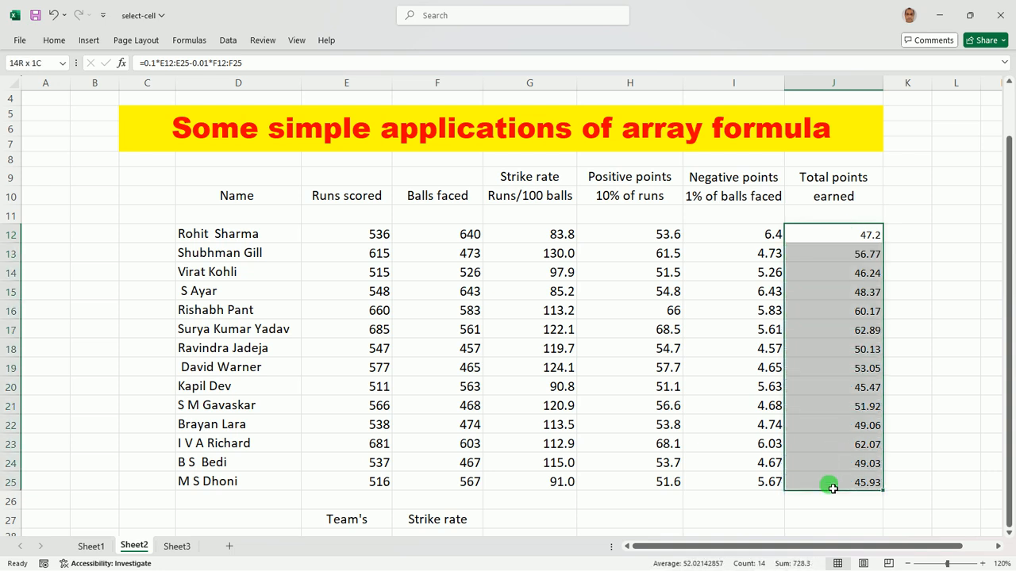
click(52, 39)
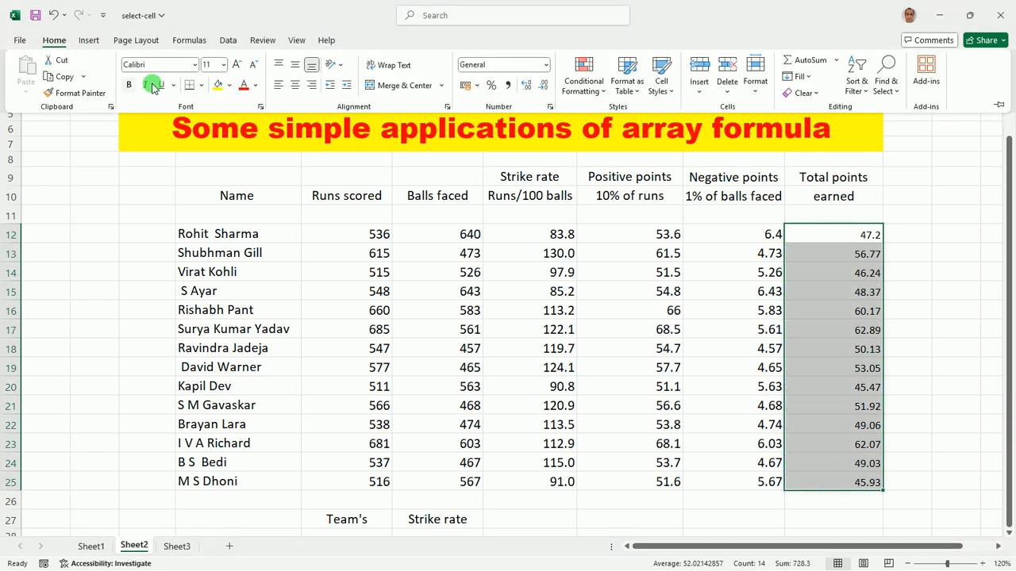
click(236, 65)
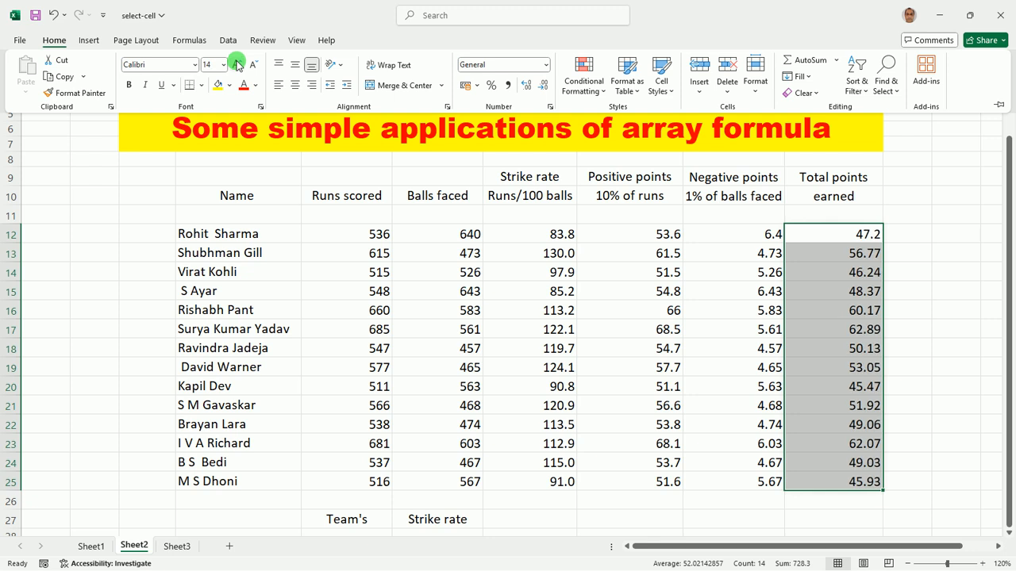
click(938, 350)
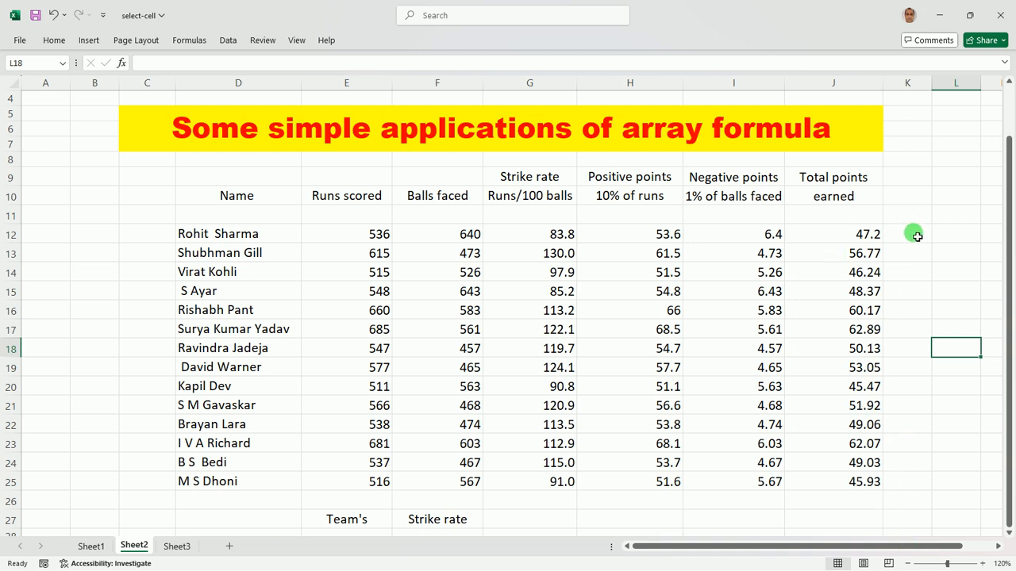
Step: Calculate the total points again with the array formula =H12:H25-I12:I25 in K12 and compare it with the formula in J12
click(912, 230)
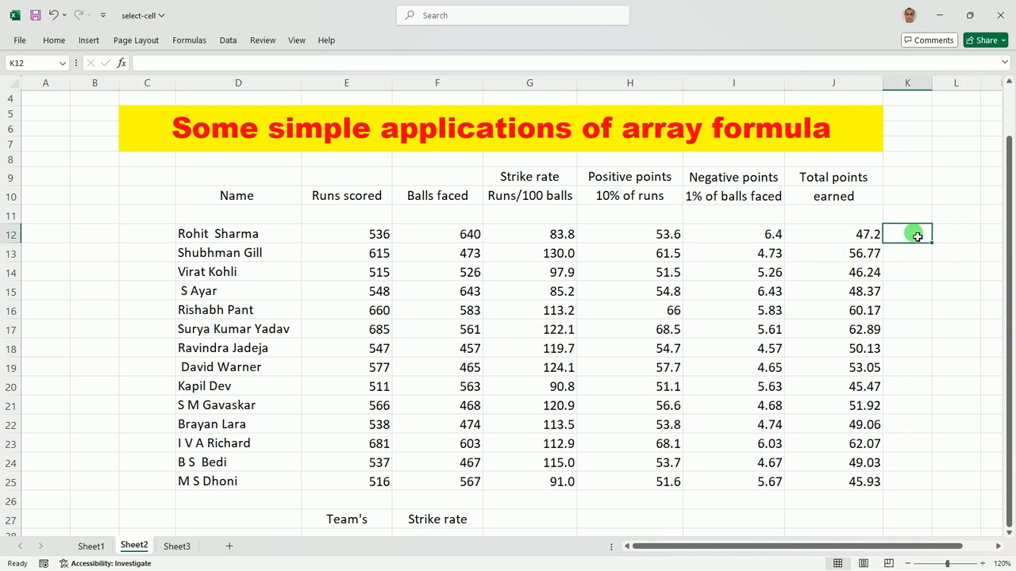
text(=)
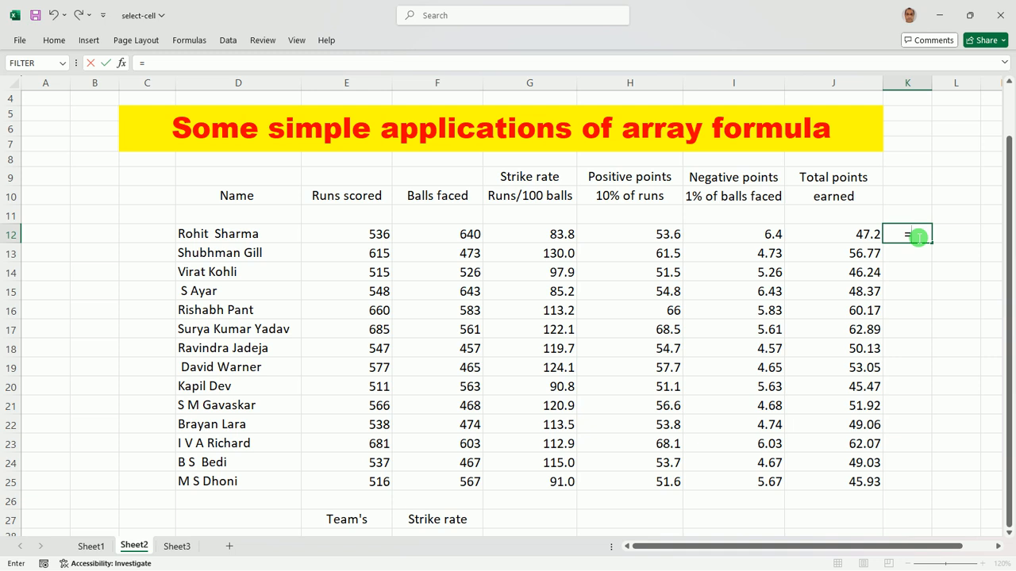
drag(664, 230, 671, 481)
text(-)
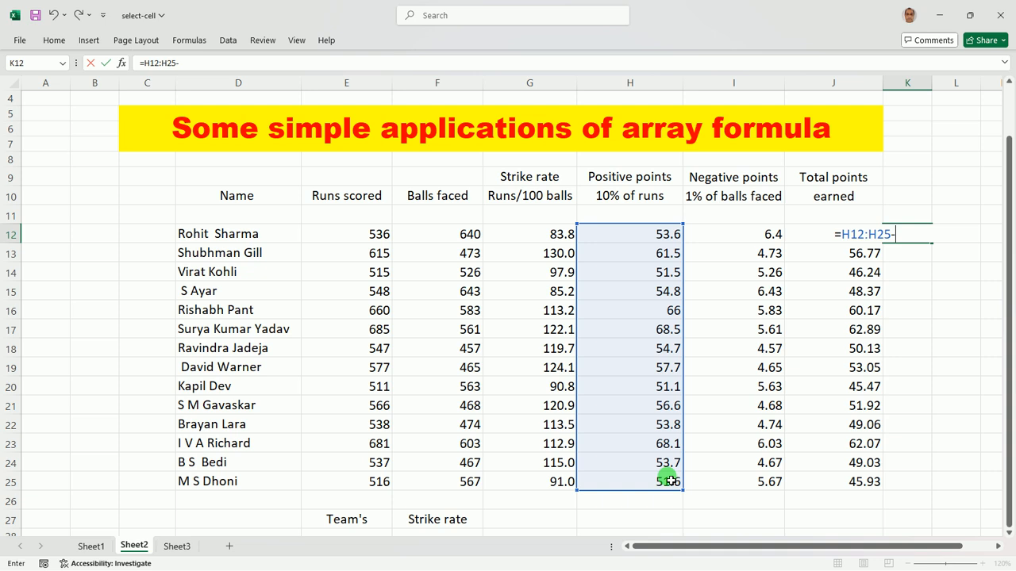
drag(774, 232, 755, 481)
key(Return)
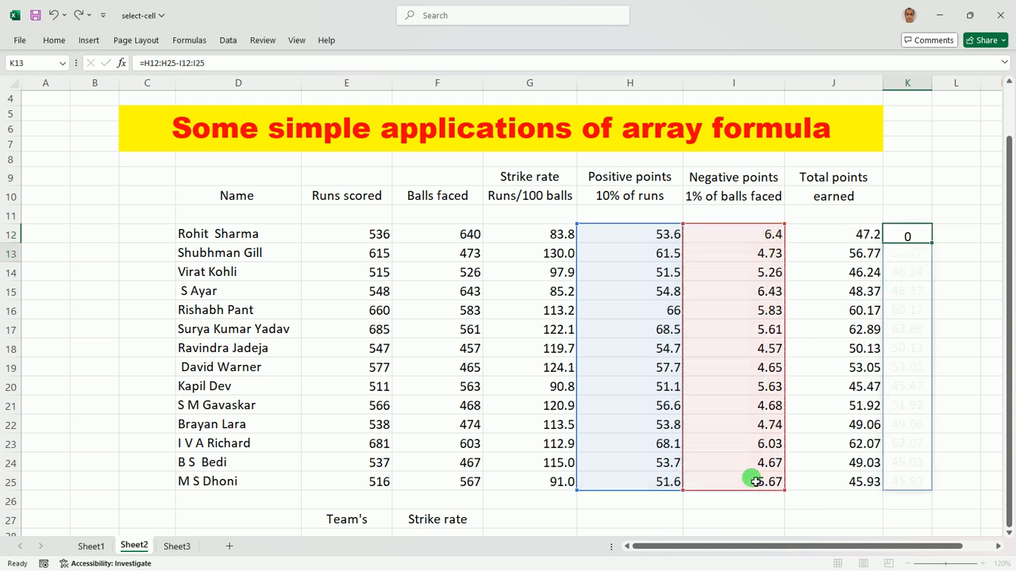
click(970, 370)
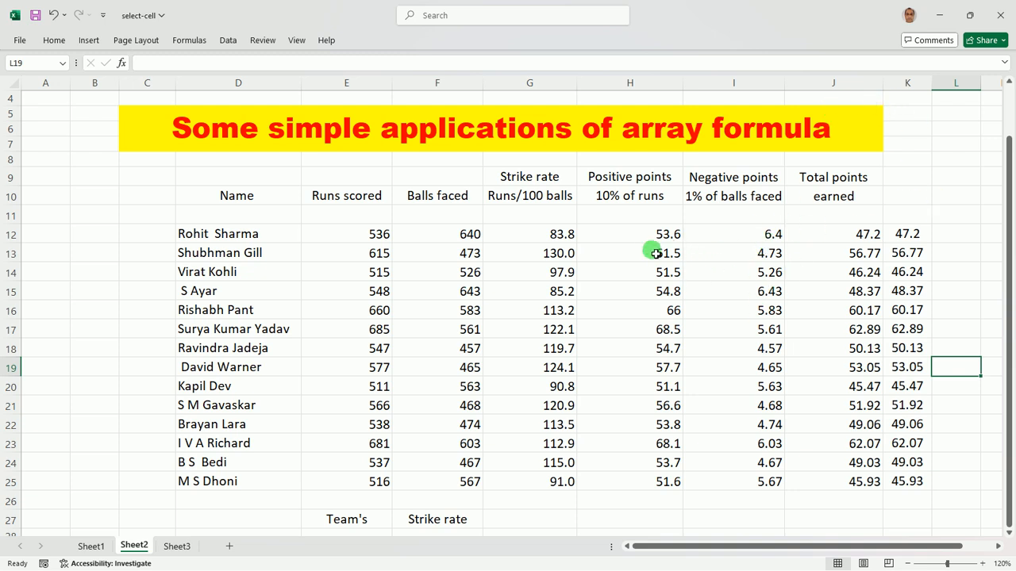
click(862, 238)
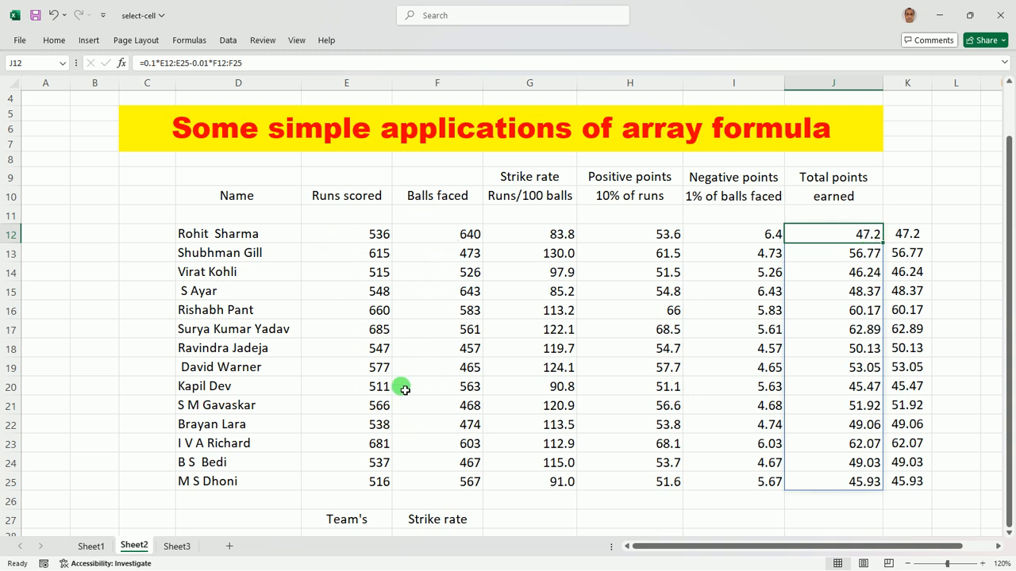
click(915, 237)
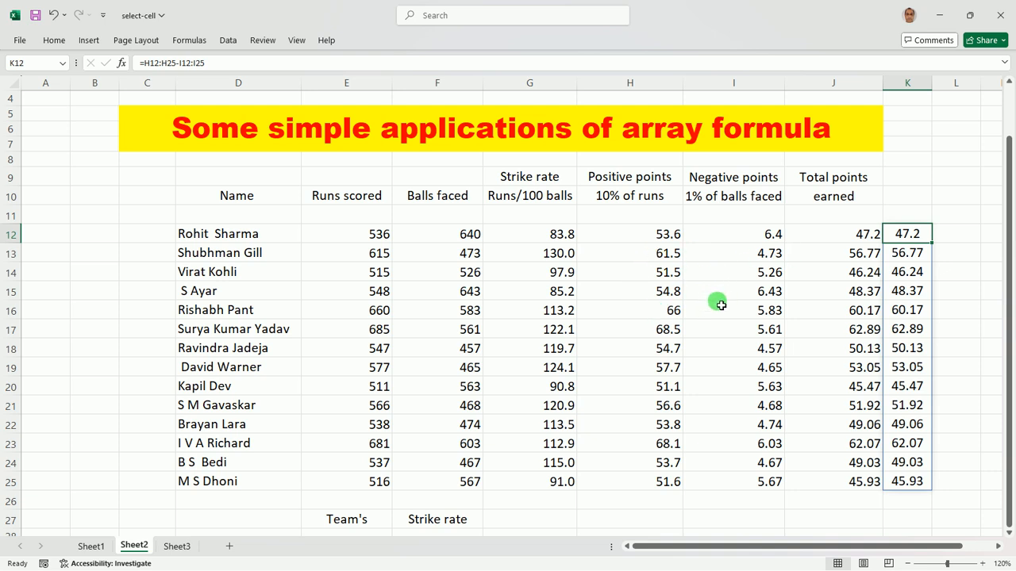
Step: Average the players' strike rates in G26 with the formula =AVERAGE(G12#)
scroll(643, 353, down, 2)
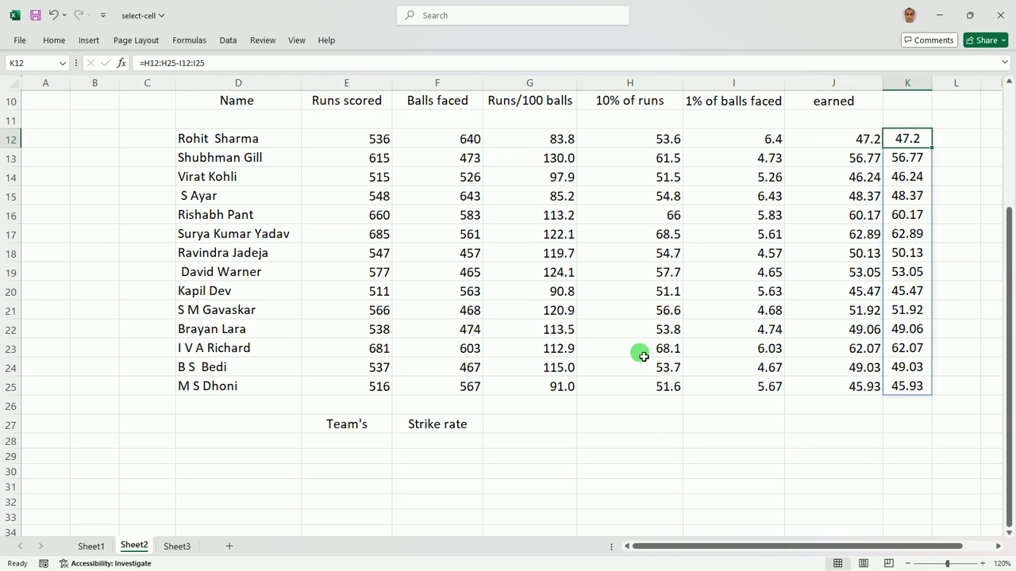
scroll(651, 355, up, 1)
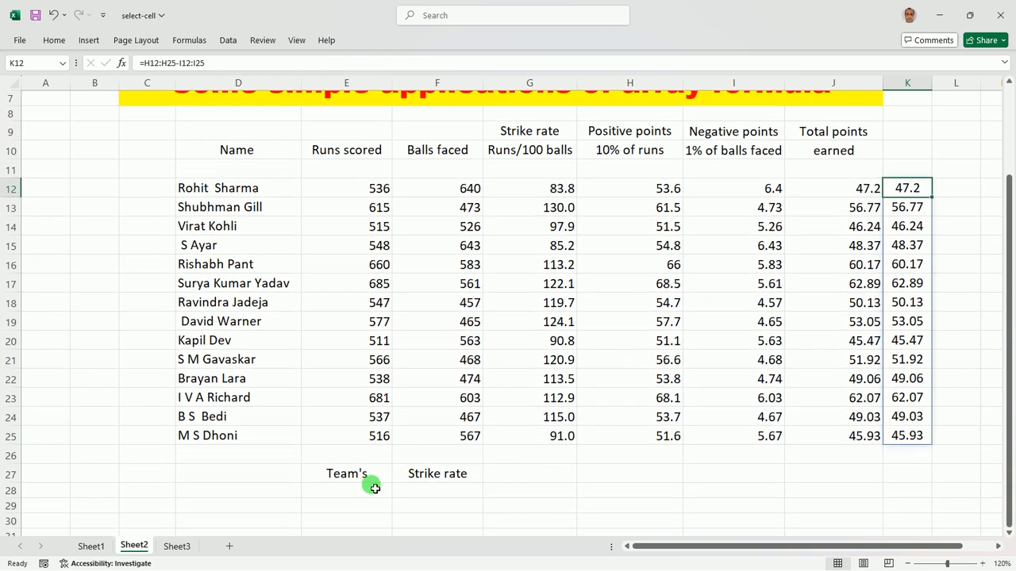
click(547, 479)
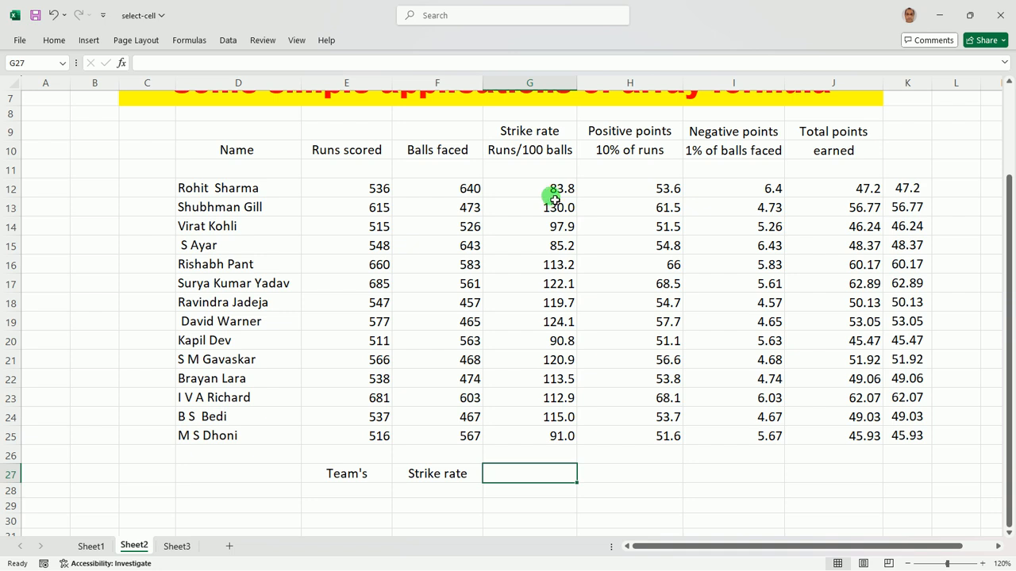
click(557, 460)
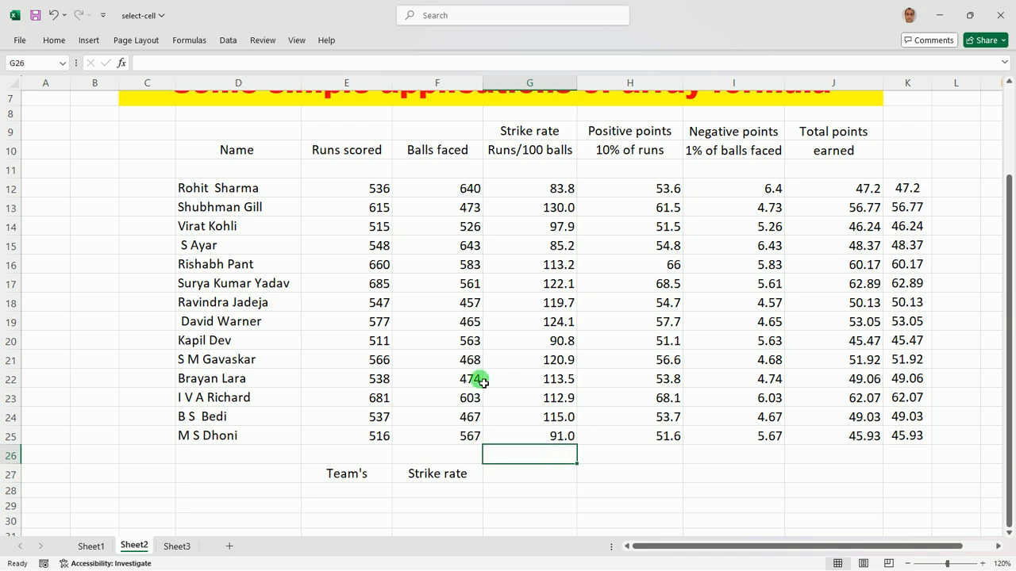
click(51, 40)
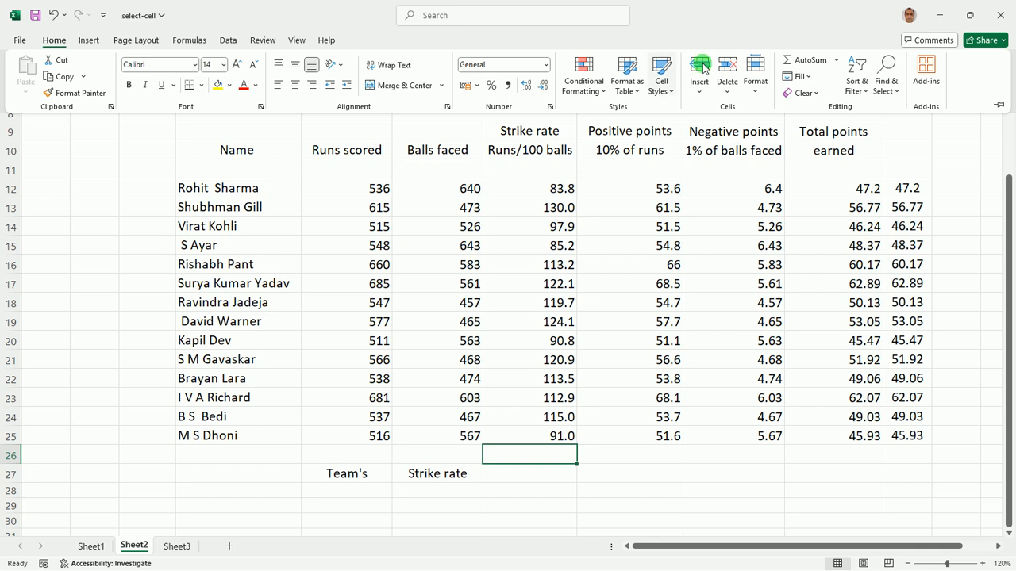
click(836, 61)
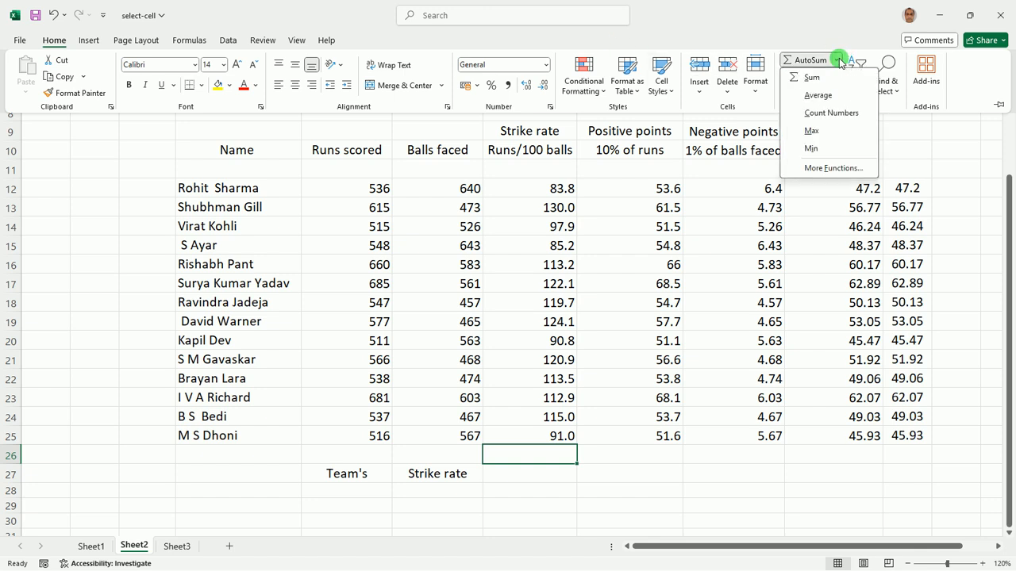
click(814, 95)
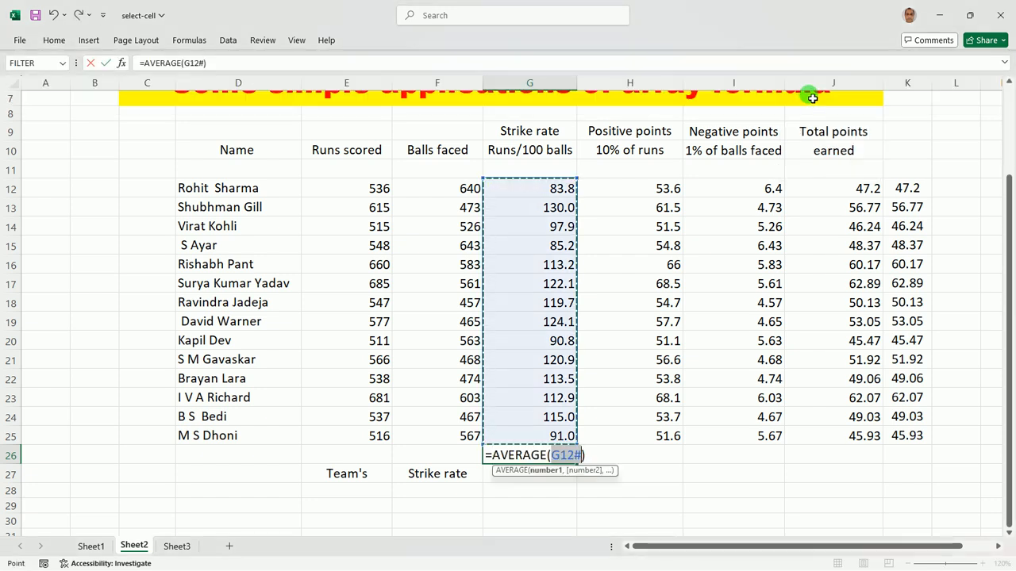
key(Return)
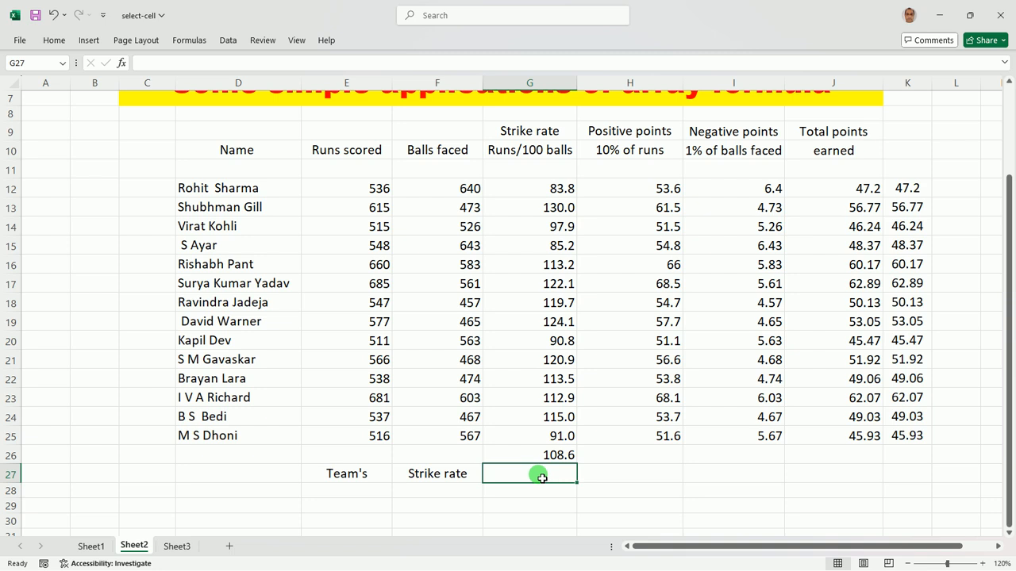
Step: Calculate the team's strike rate in G27 with the formula =100*SUM(E12:E25)/SUM(F12:F25)
text(=100*)
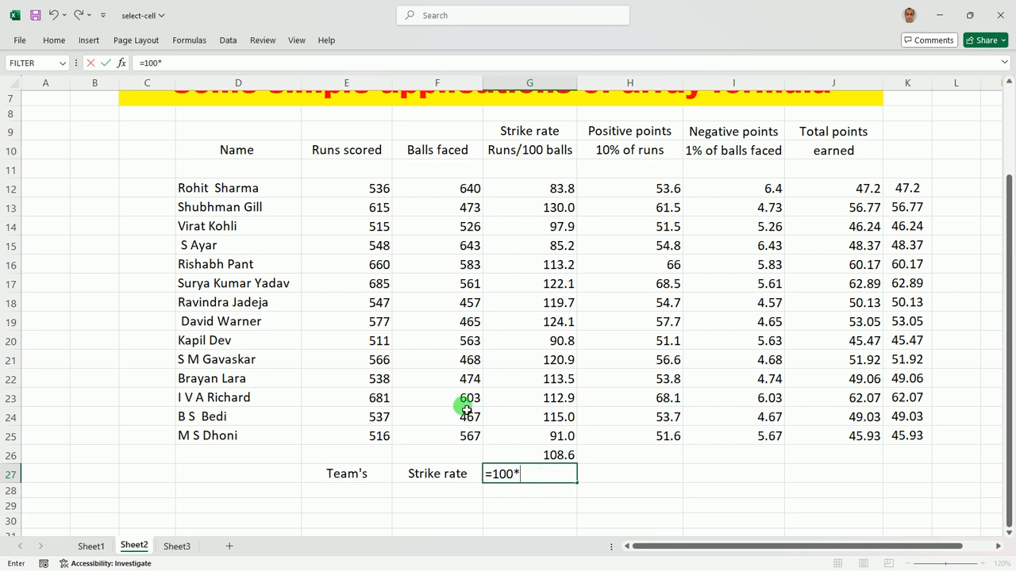
text(sum)
key(Tab)
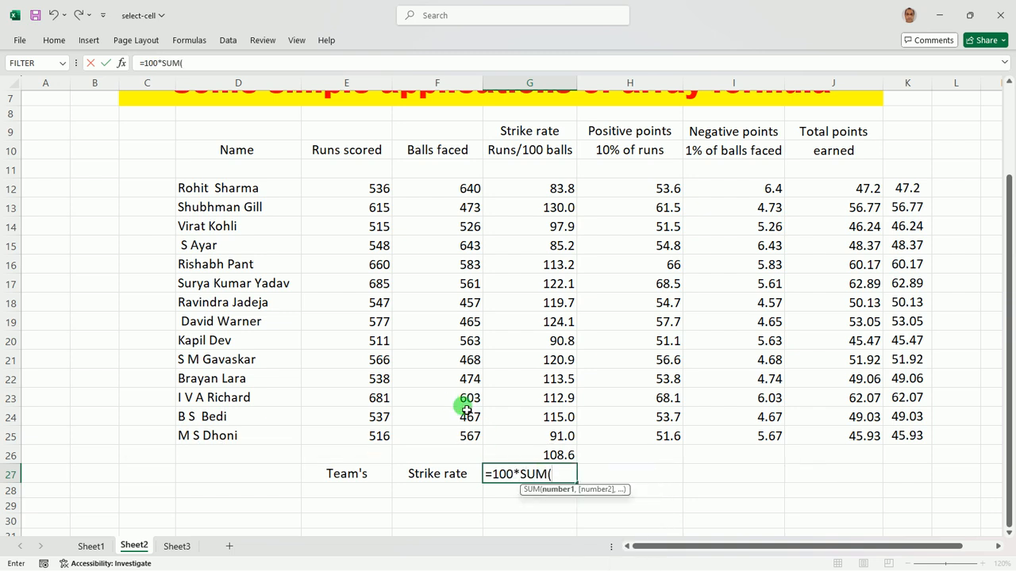
click(380, 191)
drag(382, 193, 364, 438)
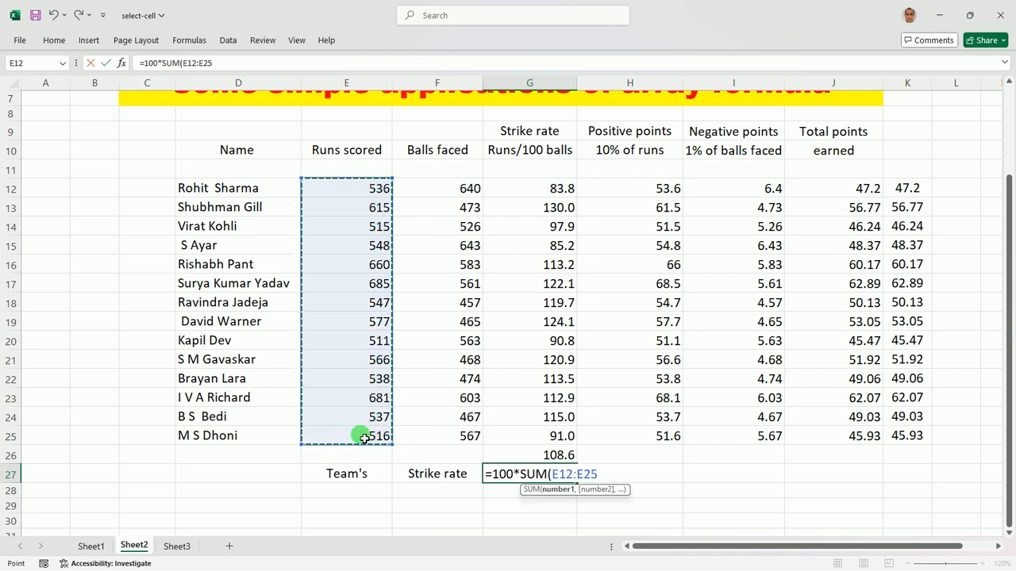
text())
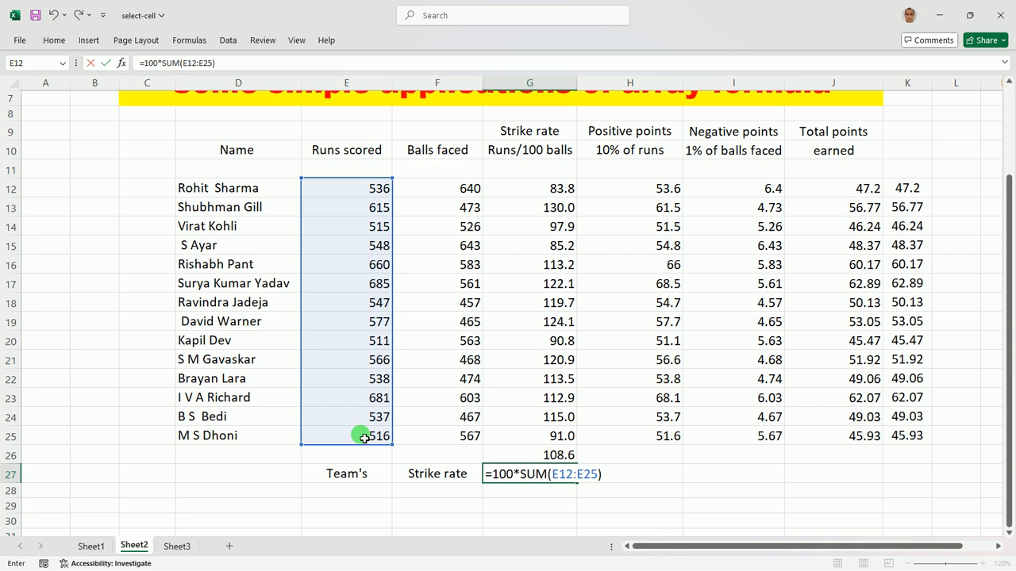
text(/sum)
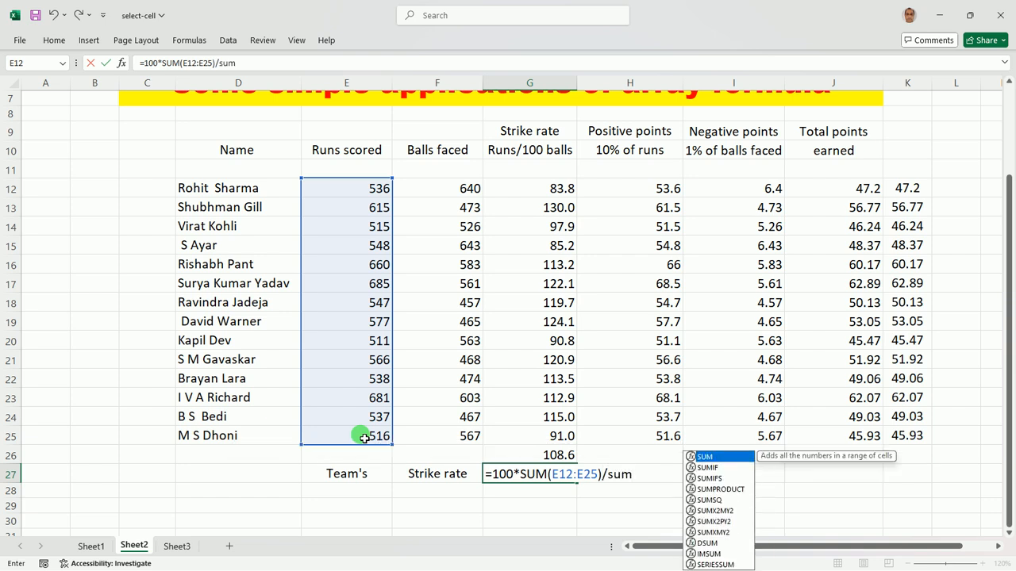
key(Tab)
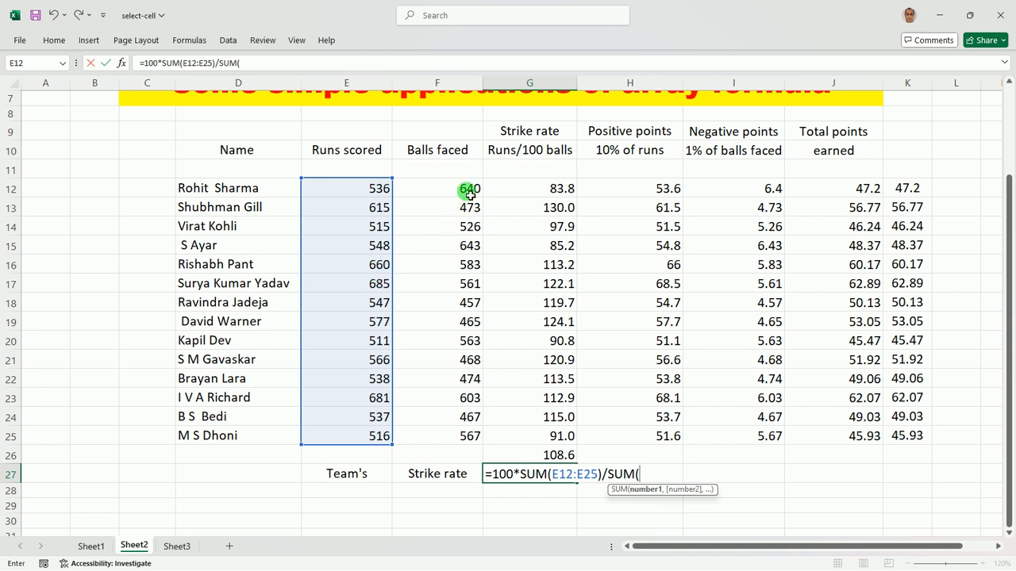
drag(472, 191, 449, 438)
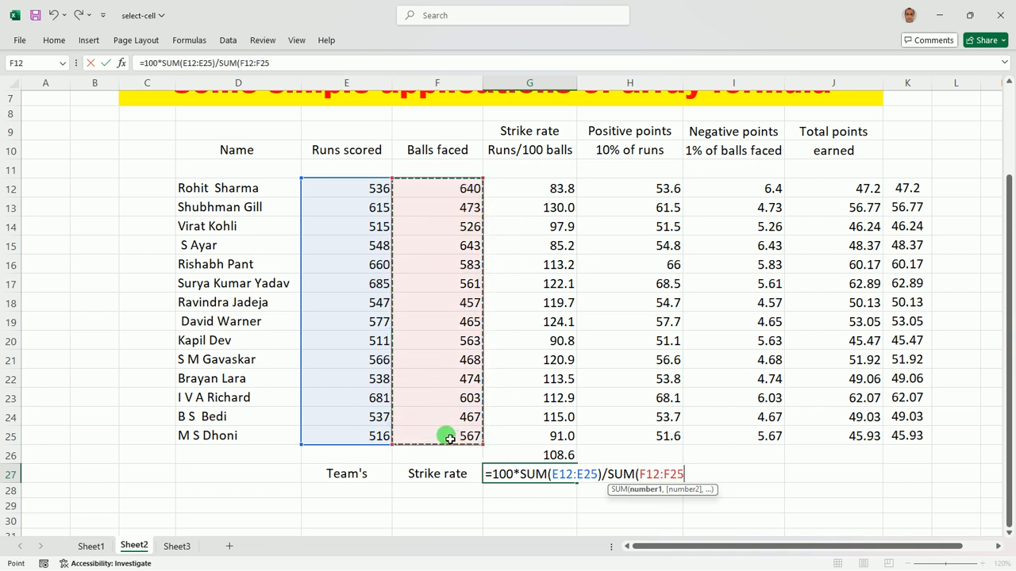
text())
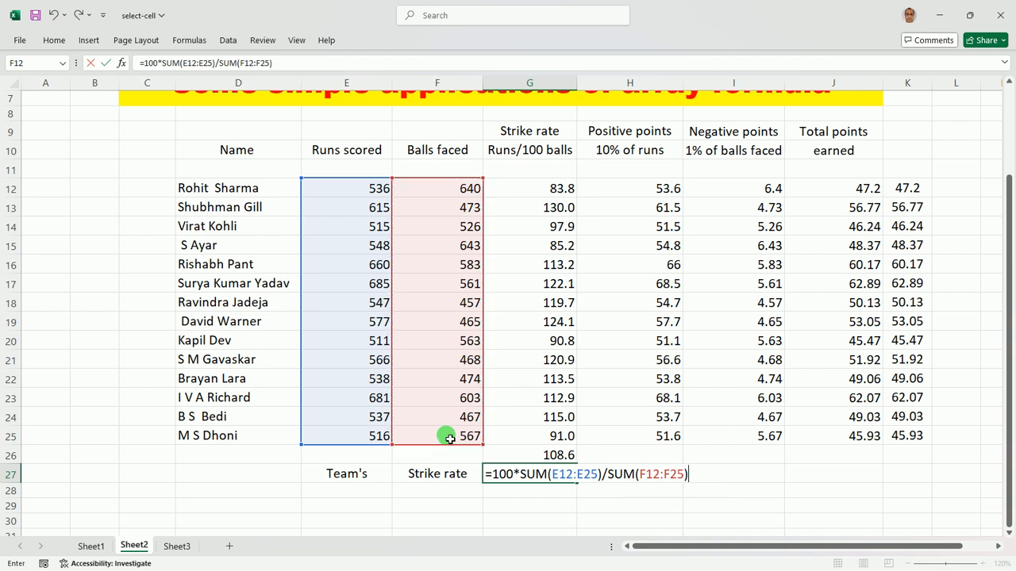
key(Return)
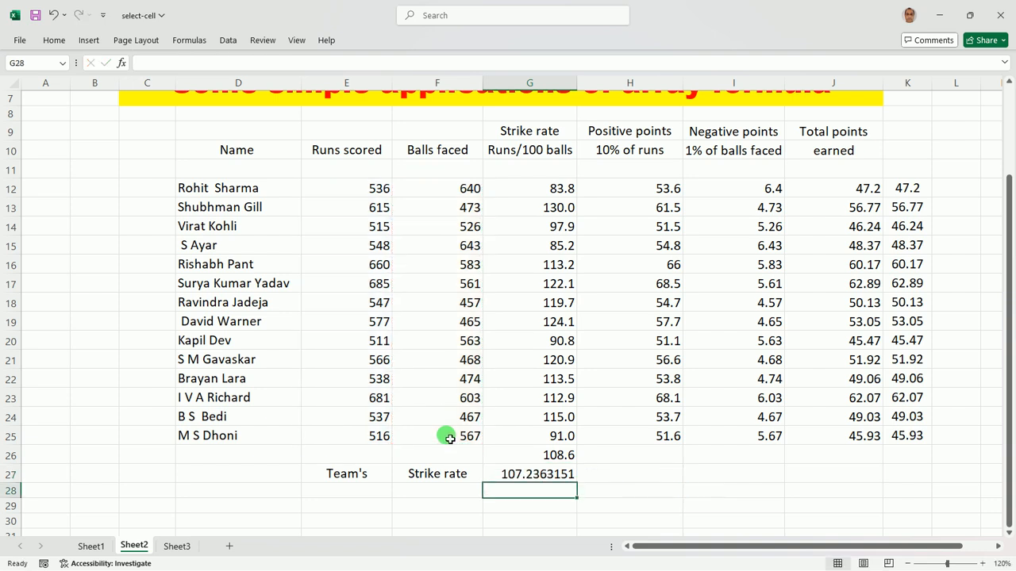
Step: Format the team's strike rate in G27 to show one decimal place
click(540, 476)
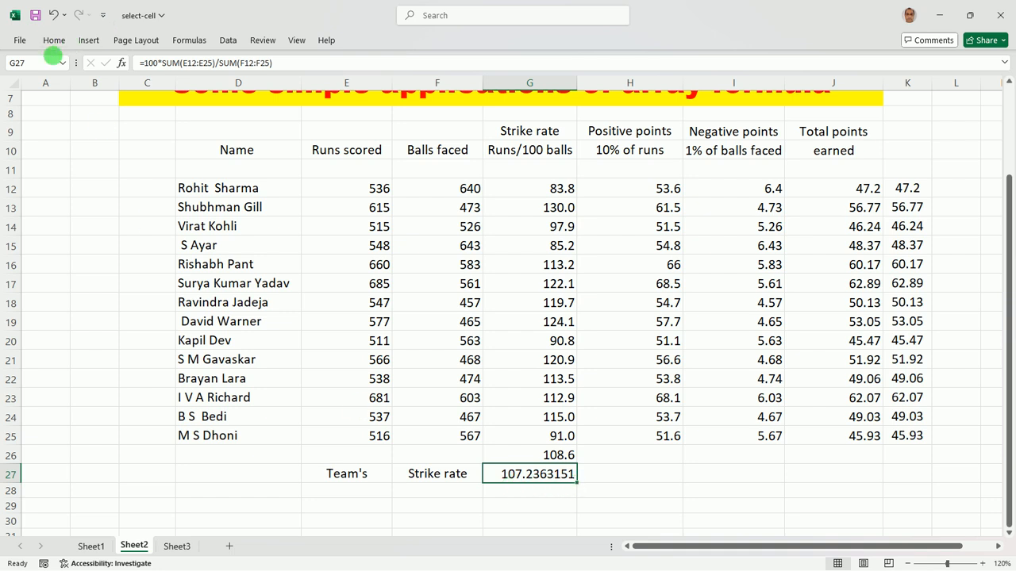
click(54, 41)
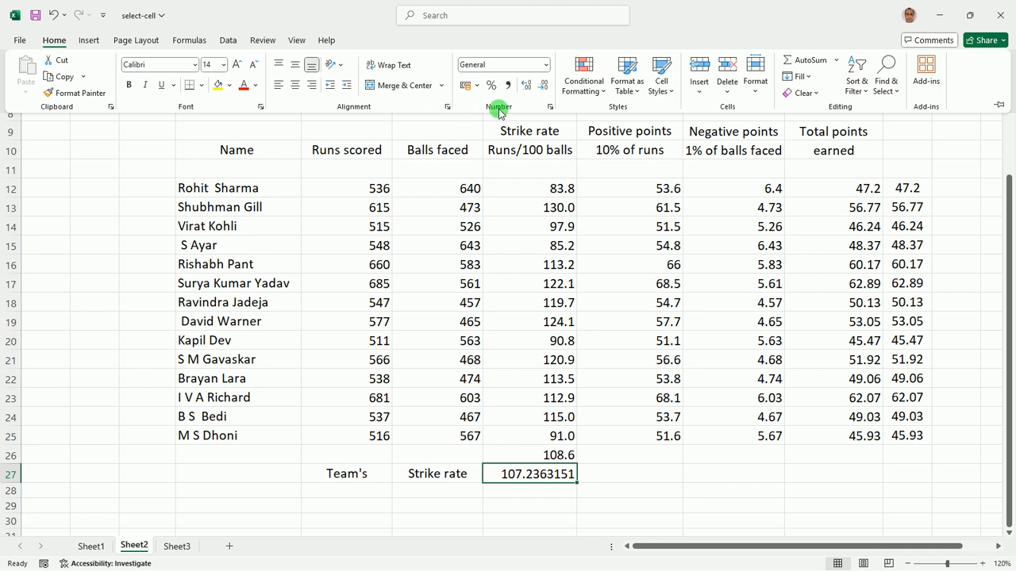
click(541, 85)
click(540, 84)
click(541, 85)
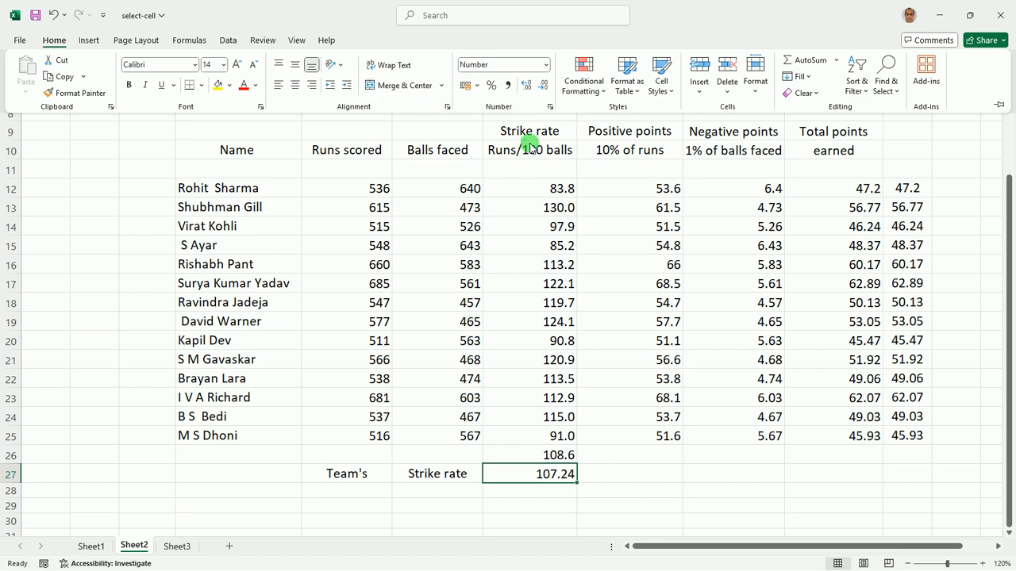
click(544, 85)
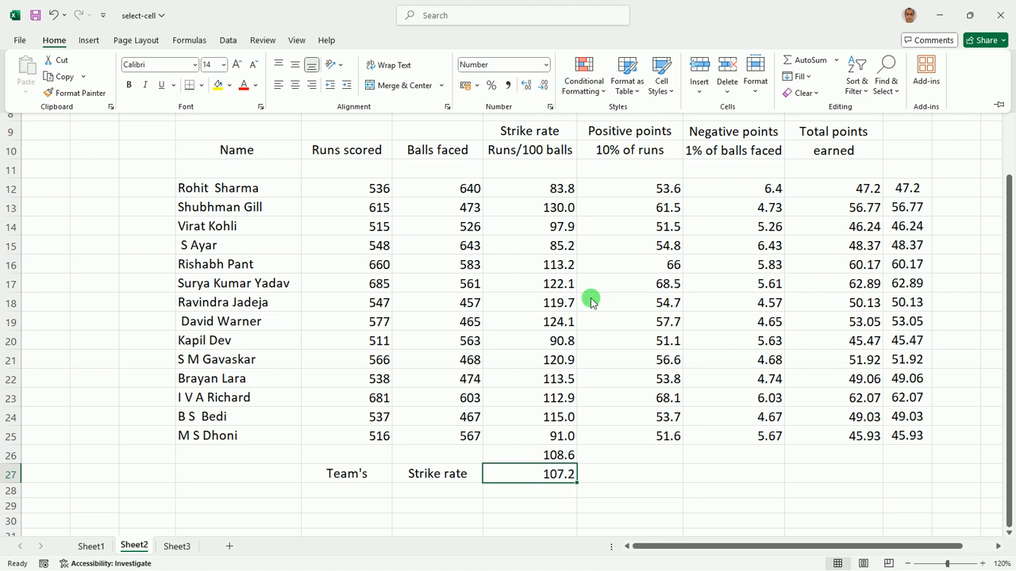
click(648, 474)
drag(765, 491, 832, 498)
click(925, 493)
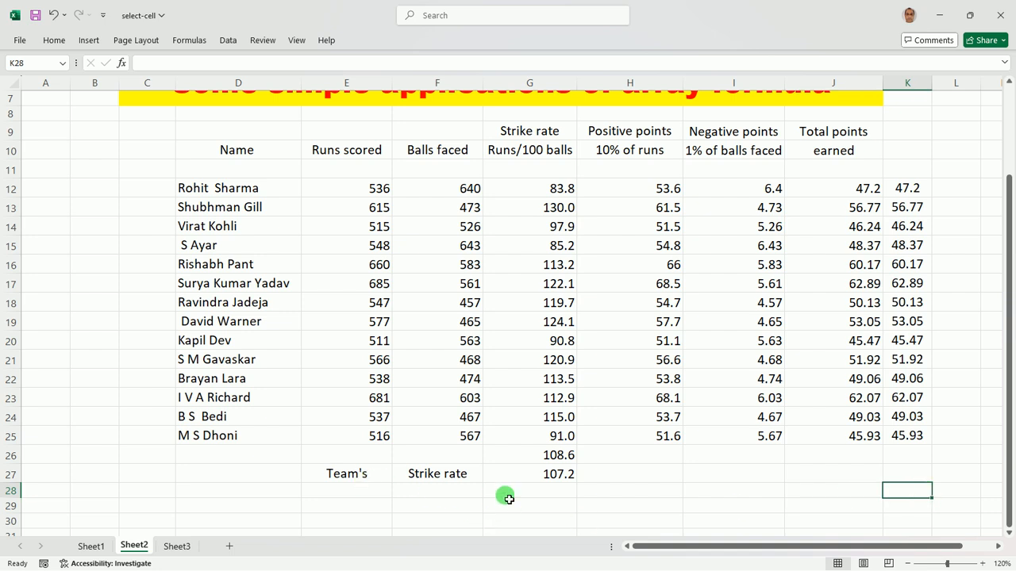
Step: Compare the team strike rate formula in G27 with the average formula in G26 and review the table
click(562, 478)
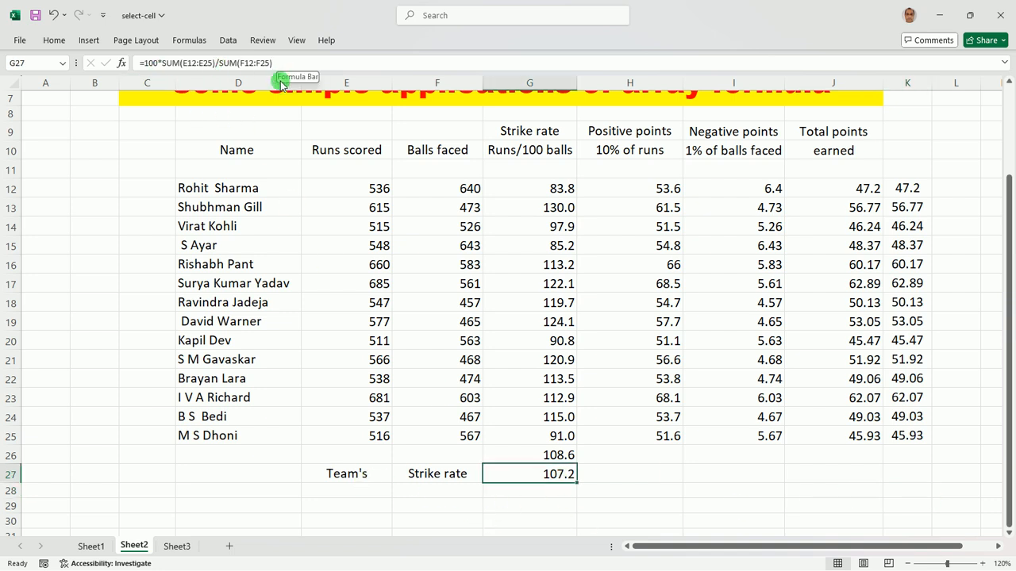
click(557, 456)
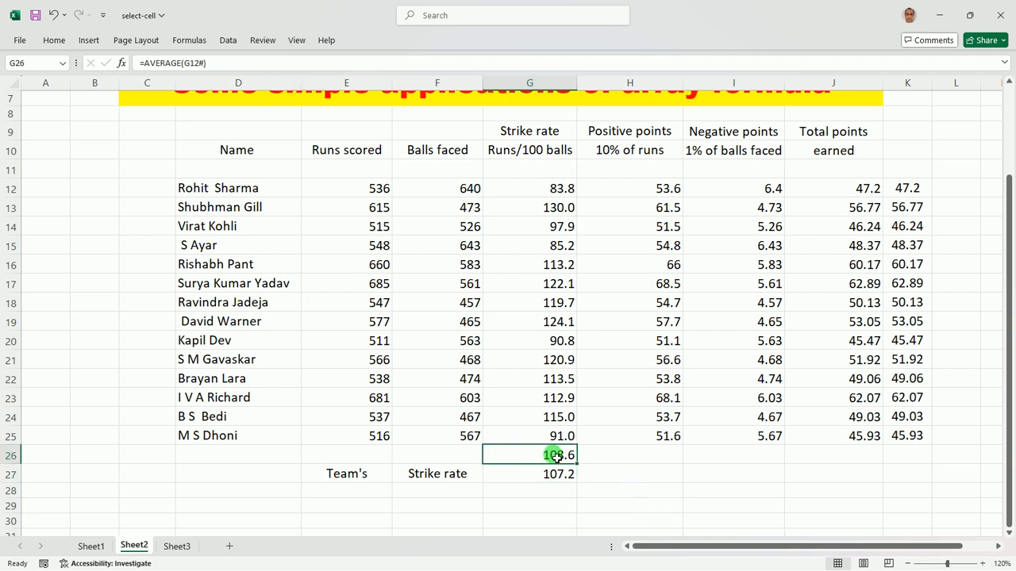
click(561, 480)
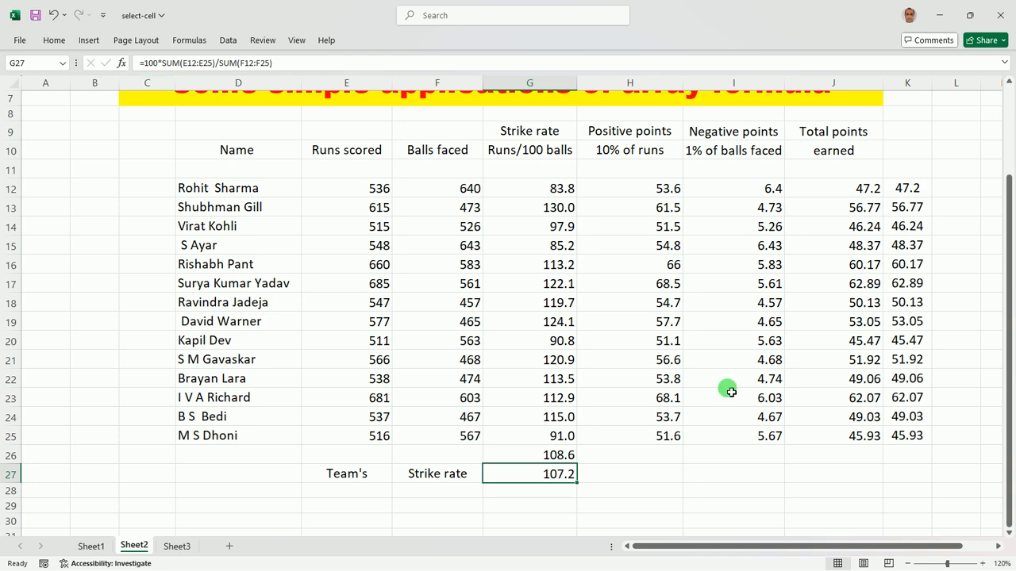
scroll(718, 396, up, 1)
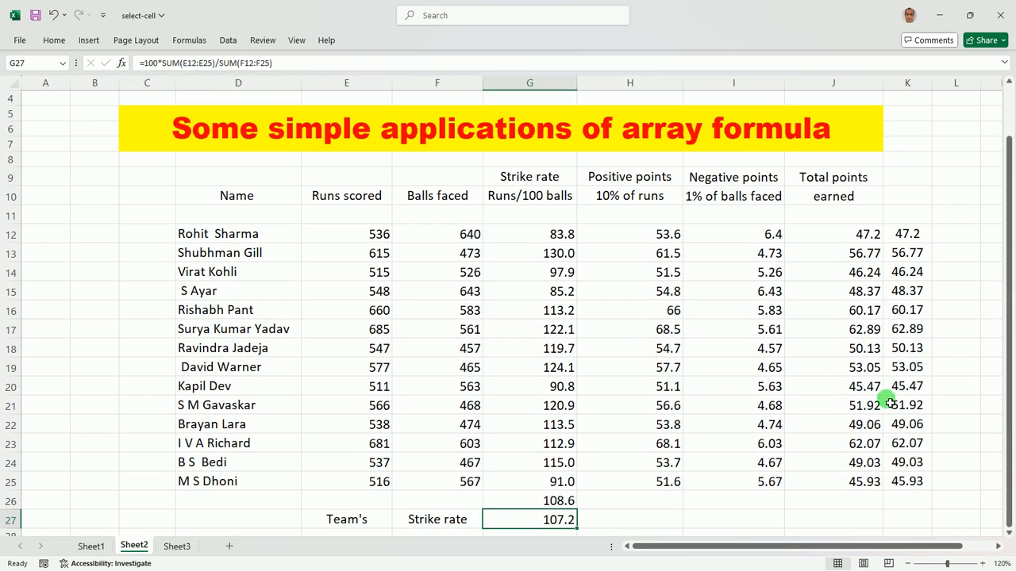
scroll(683, 492, down, 1)
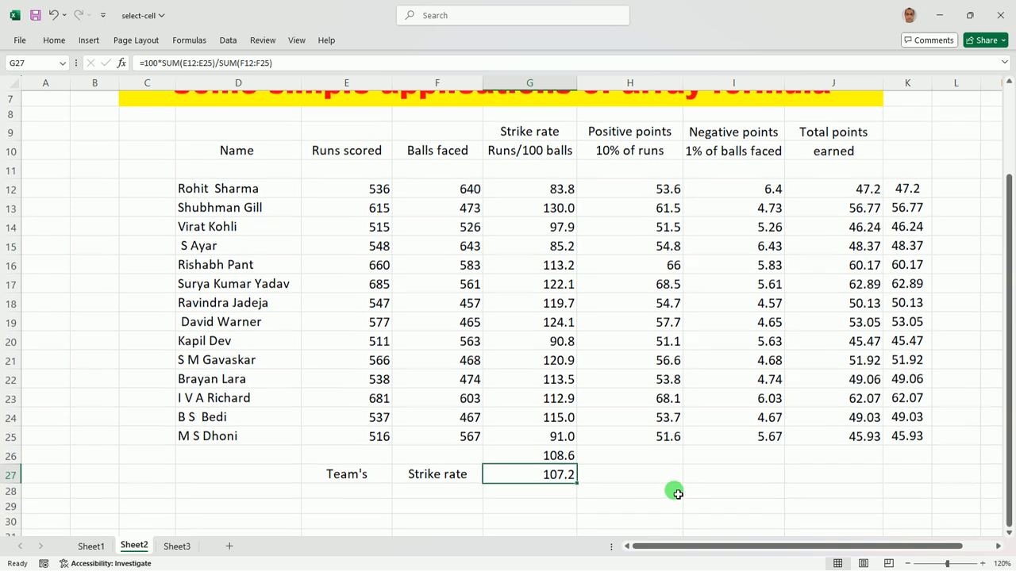
scroll(709, 483, up, 1)
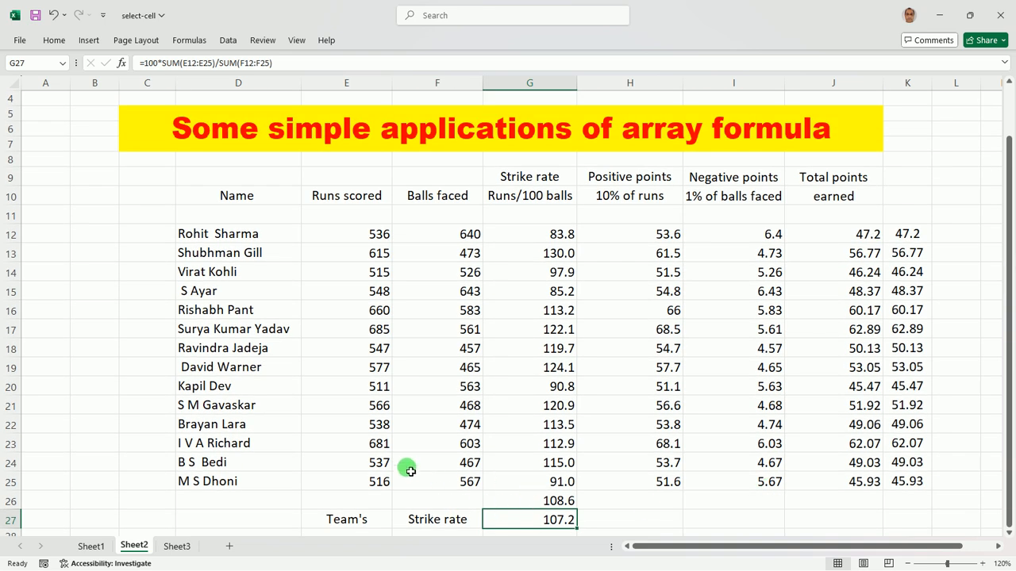